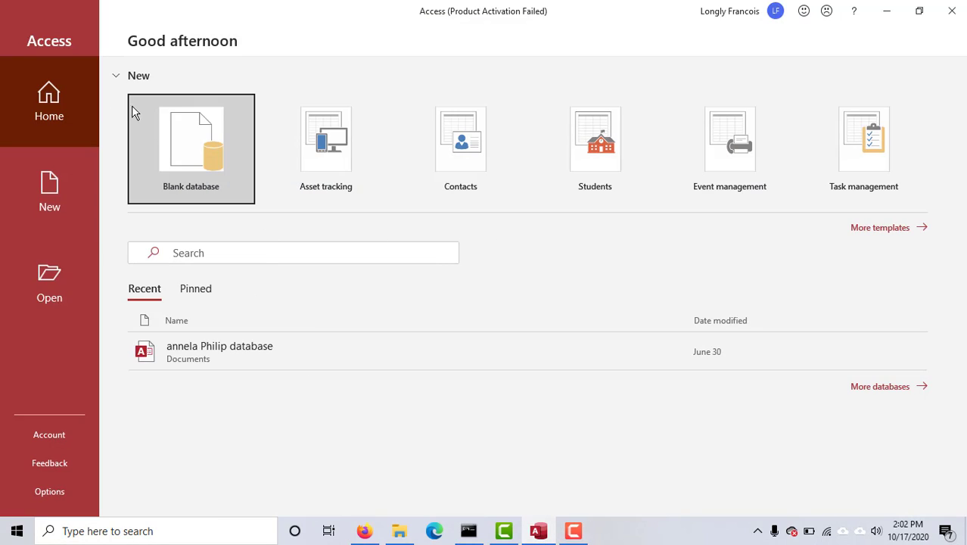
Step: Create a blank database named Test Database, saved on the Desktop
click(186, 148)
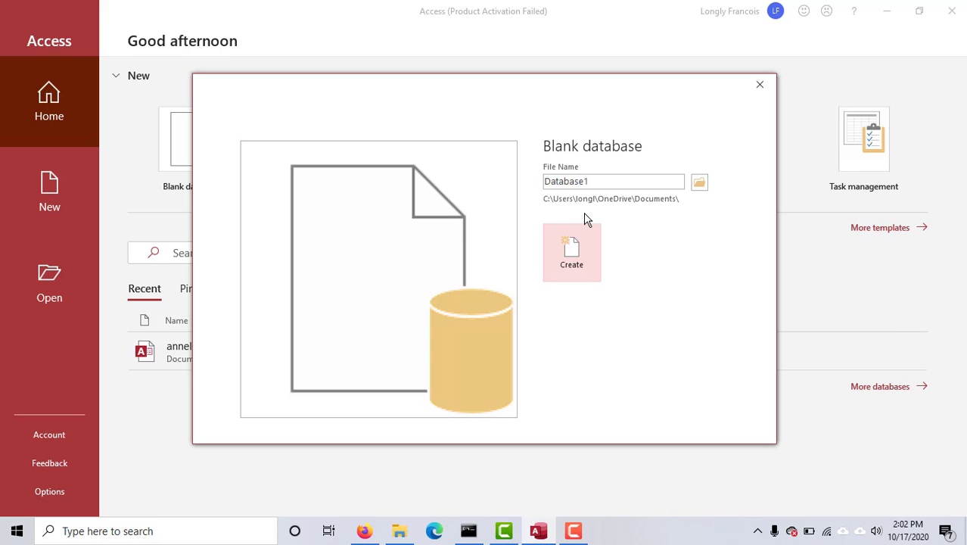
click(700, 185)
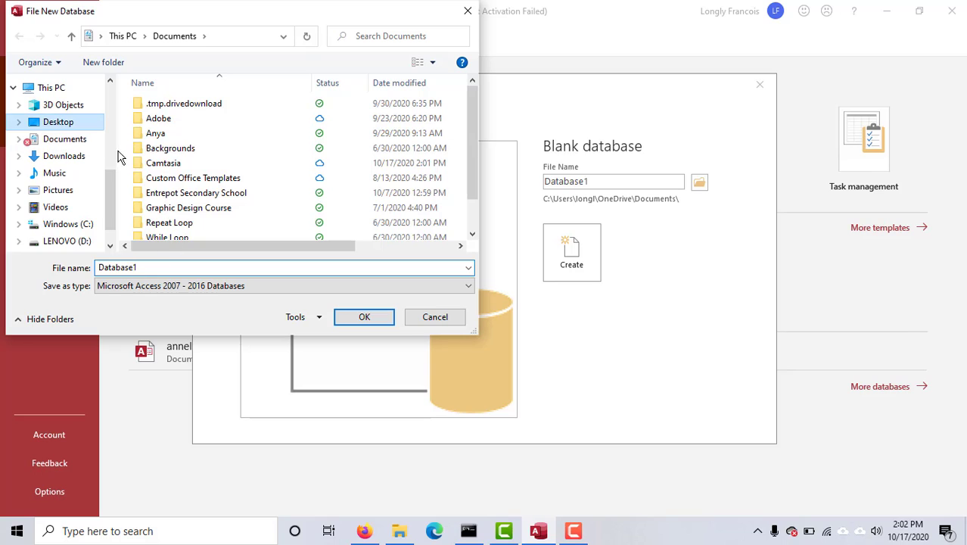
double_click(149, 268)
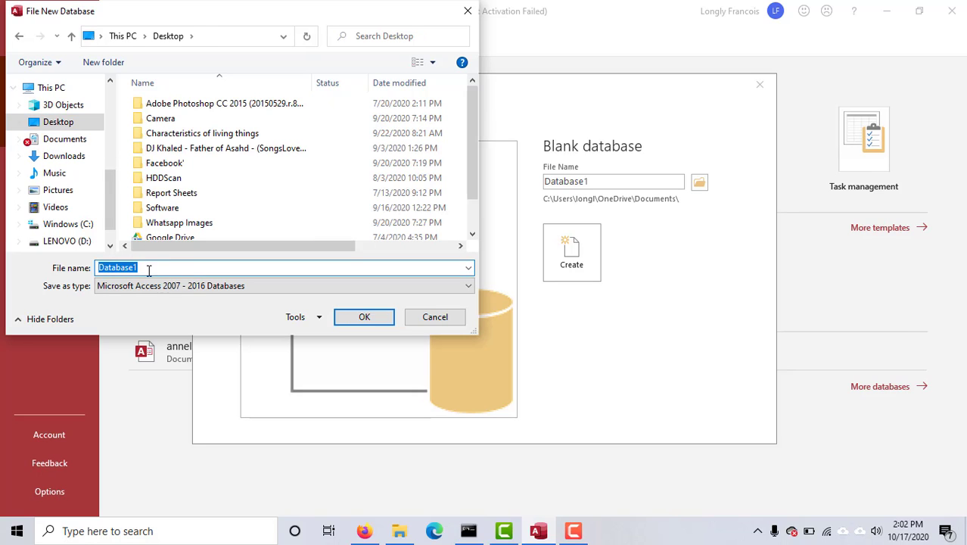
key(BackSpace)
text(Test Database)
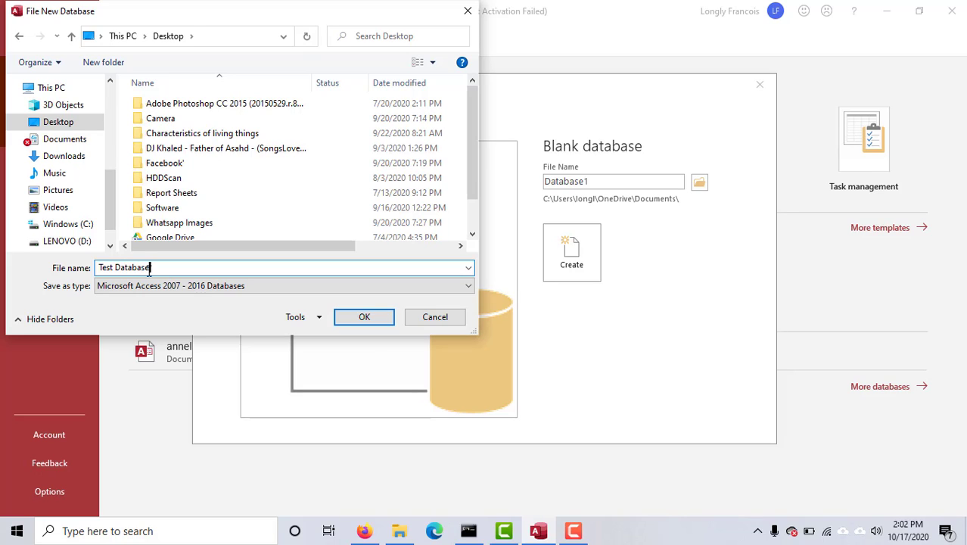
click(352, 321)
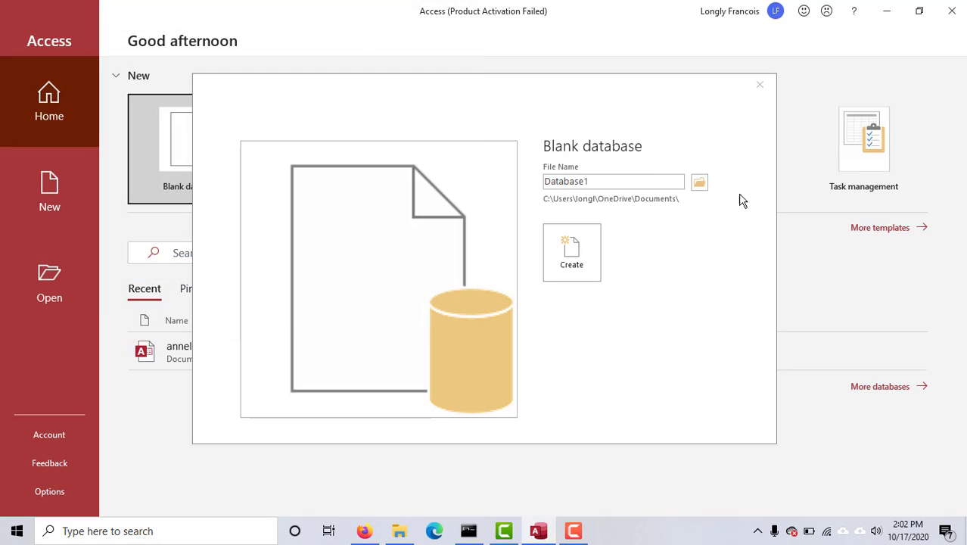
click(571, 236)
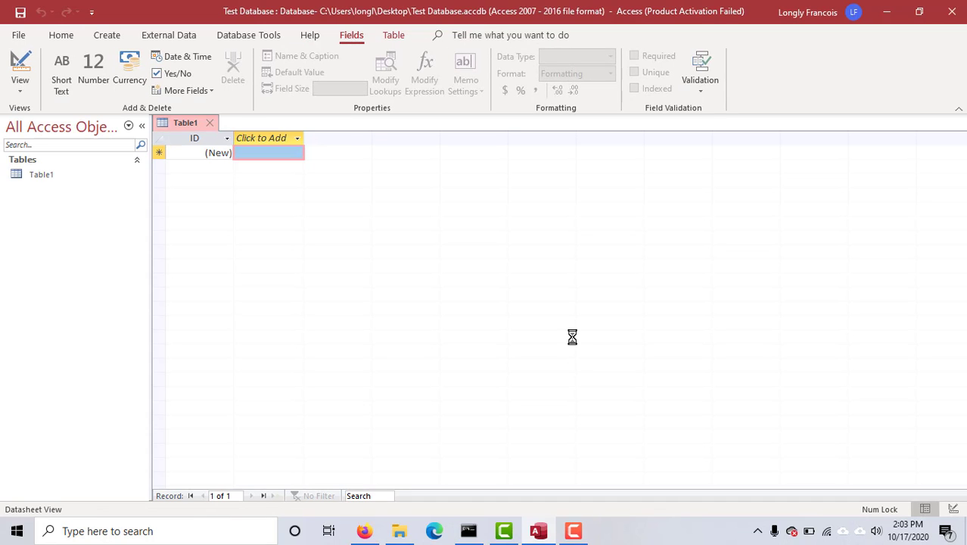
Step: Close the default table and start a new table in Design view
click(212, 123)
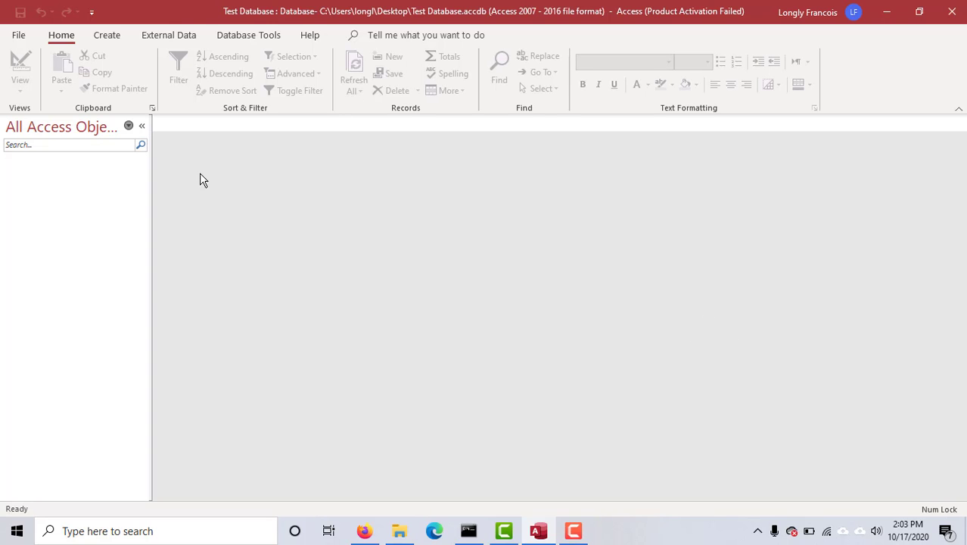
click(102, 37)
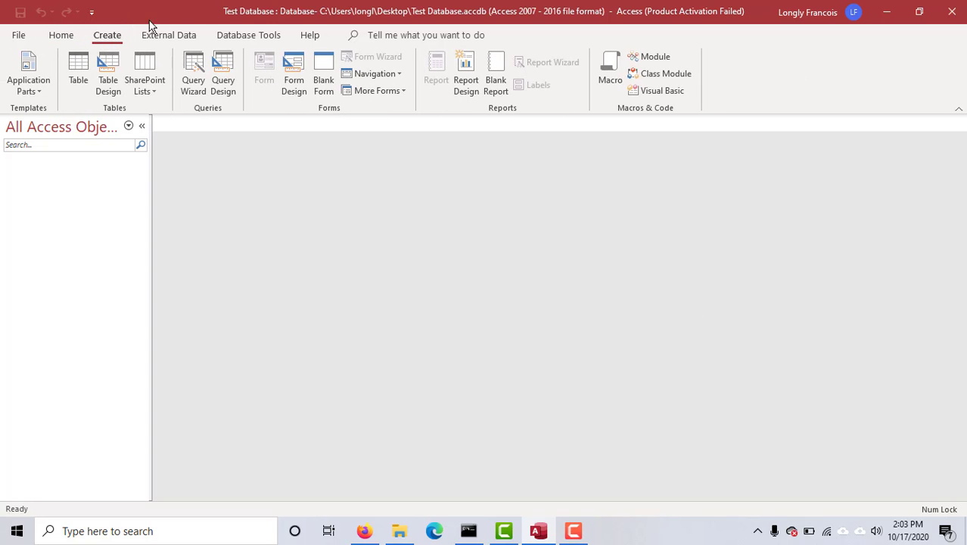
click(99, 61)
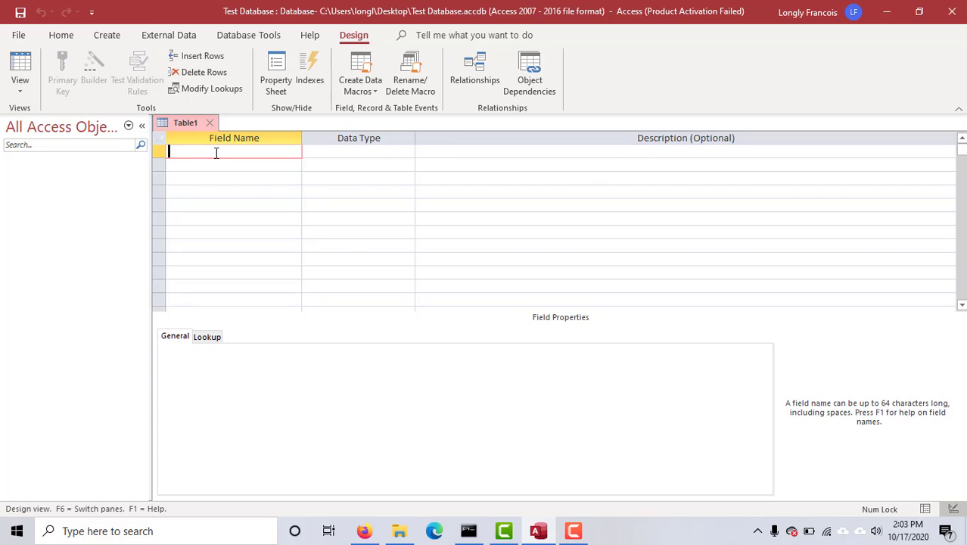
Step: Add a field named UserID with the AutoNumber data type as the table's first field
text(User)
key(Caps_Lock)
text(ID)
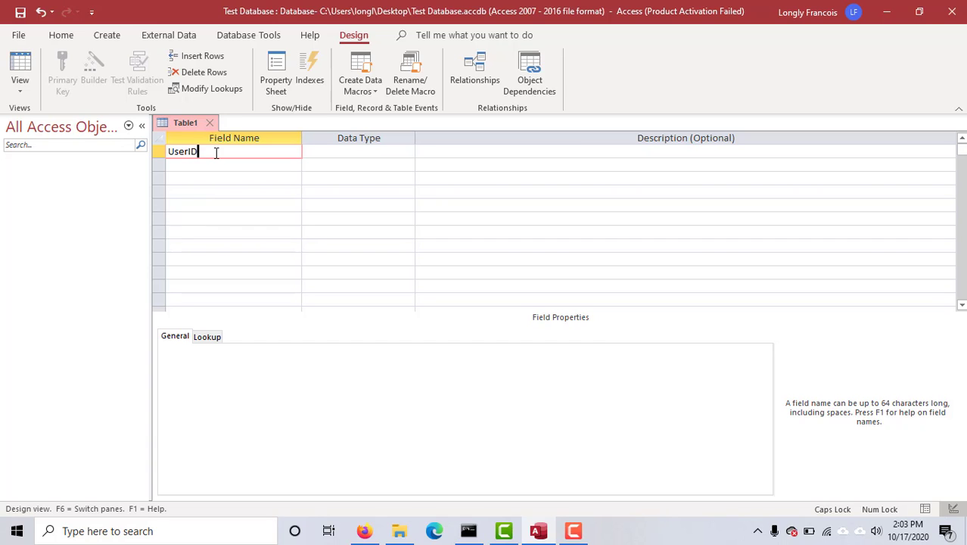
key(Tab)
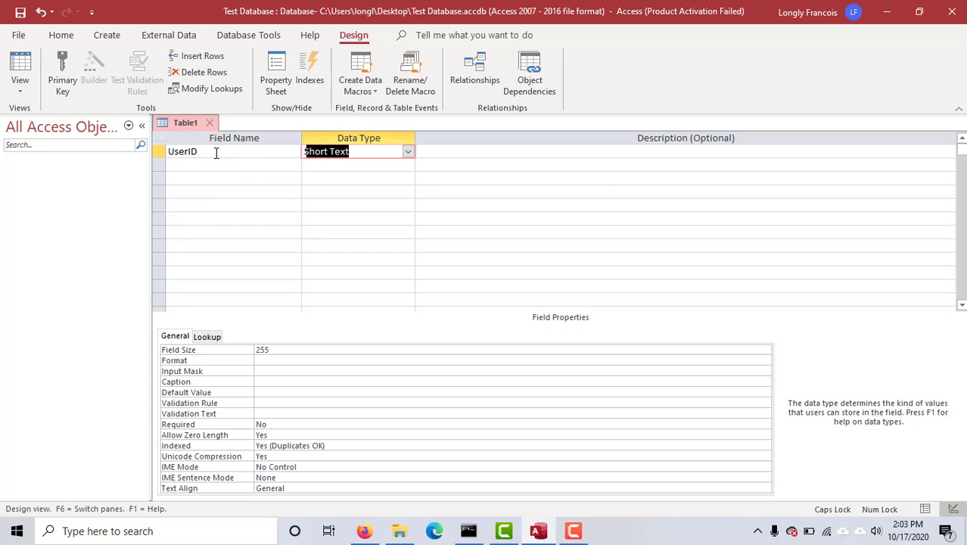
click(409, 153)
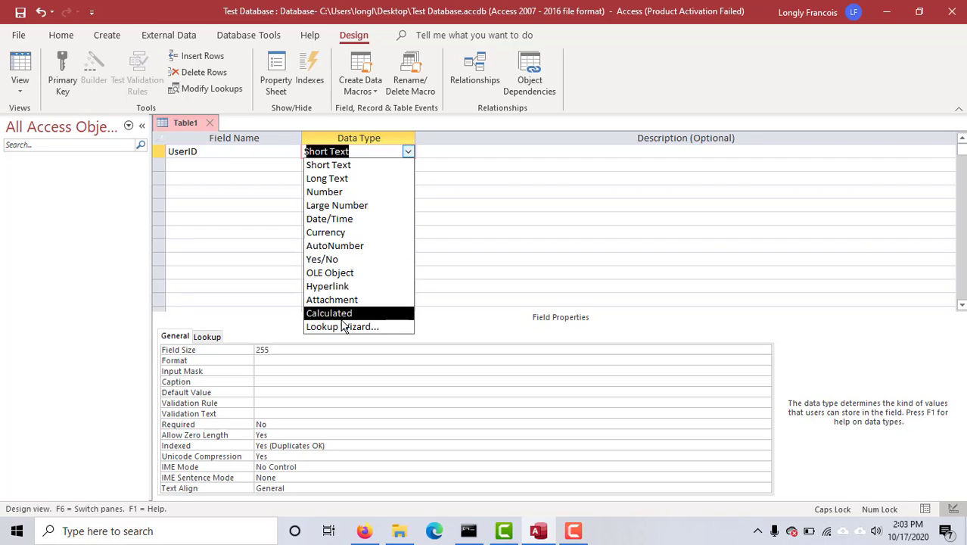
click(342, 247)
Step: Enter the description "Identificaition of each User" for the UserID field
click(438, 152)
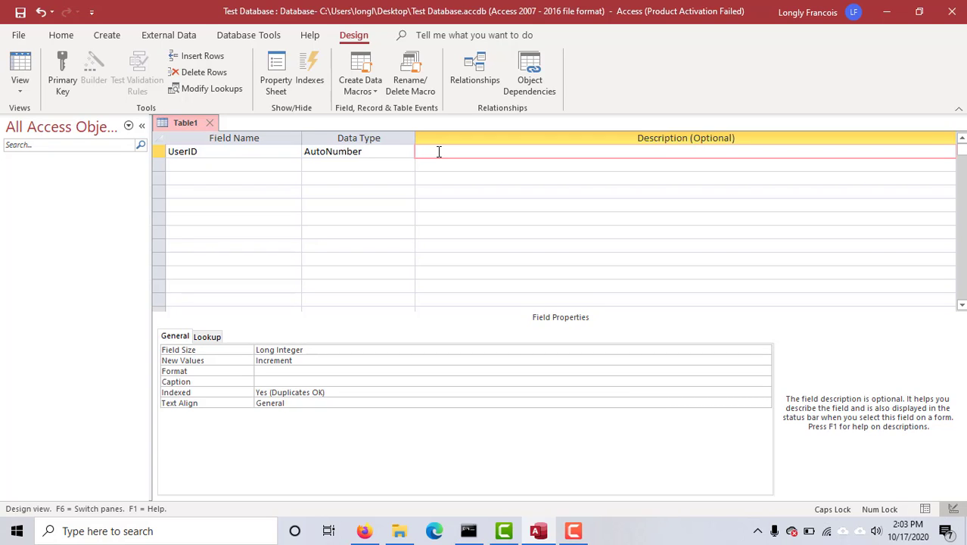
key(Caps_Lock)
text(Identificaition of each)
key(Caps_Lock)
text(U)
key(Caps_Lock)
text(ser)
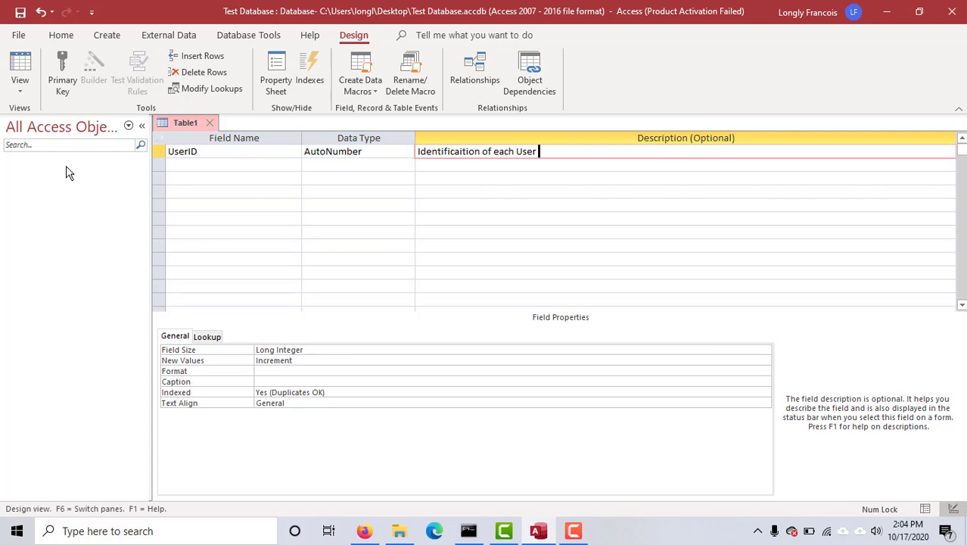
Step: Add a second field named FirstName below UserID, using the Short Text data type
click(202, 166)
key(Caps_Lock)
text(F)
key(Caps_Lock)
text(irst)
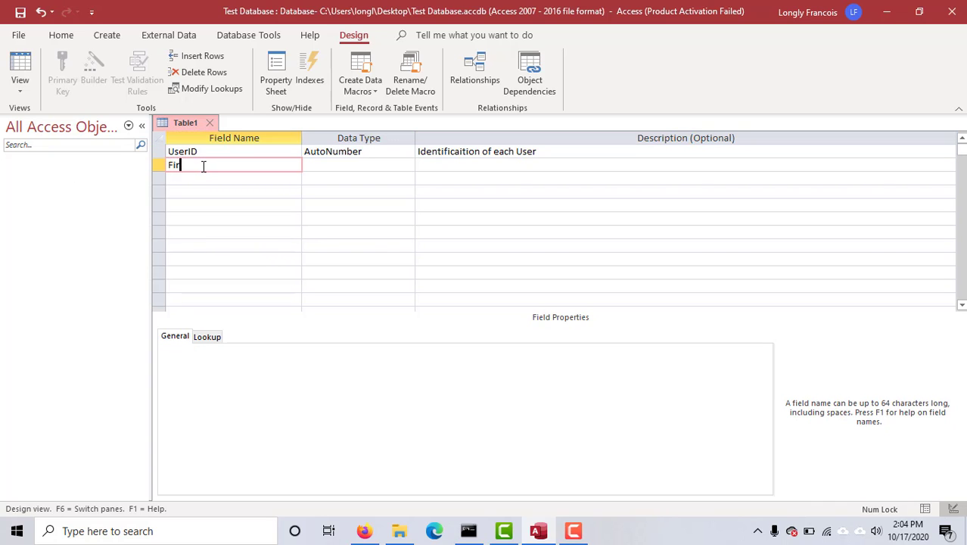
key(Caps_Lock)
text(N)
key(Caps_Lock)
text(ame)
key(BackSpace)
key(BackSpace)
key(BackSpace)
text(ame)
key(Tab)
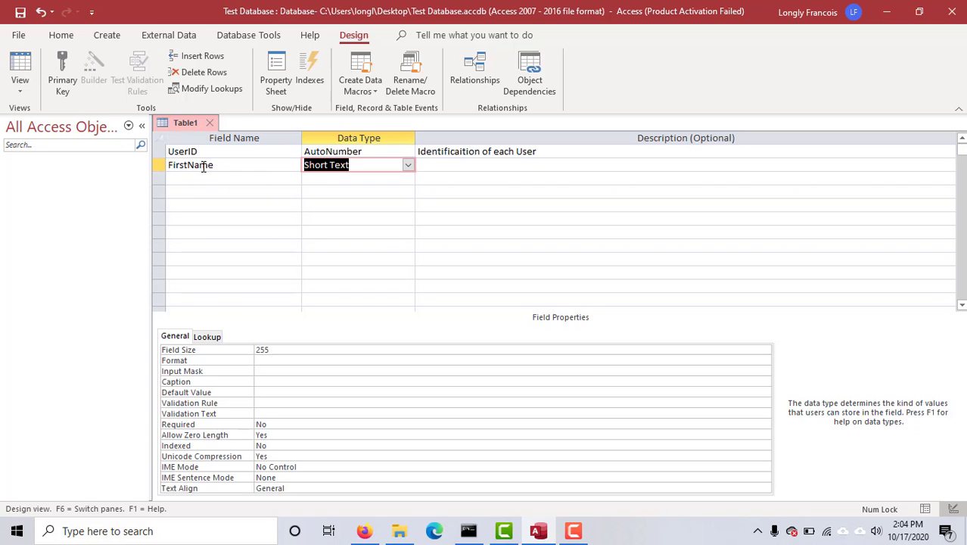
Step: Enter the description "First Name of User" for the FirstName field, keeping its Short Text type
key(Tab)
key(Caps_Lock)
text(F)
key(Caps_Lock)
text(irst)
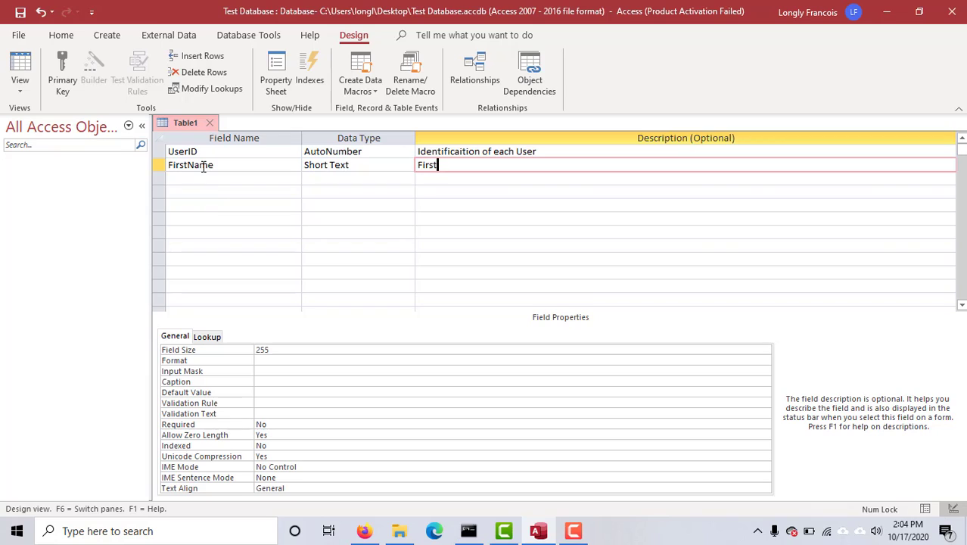
key(Caps_Lock)
text(N)
key(Caps_Lock)
text(ame of)
key(Caps_Lock)
text(U)
key(Caps_Lock)
text(ser)
Step: Add a LastName field with the Short Text data type and leave its description empty
key(Tab)
key(Caps_Lock)
text(L)
key(Caps_Lock)
text(as)
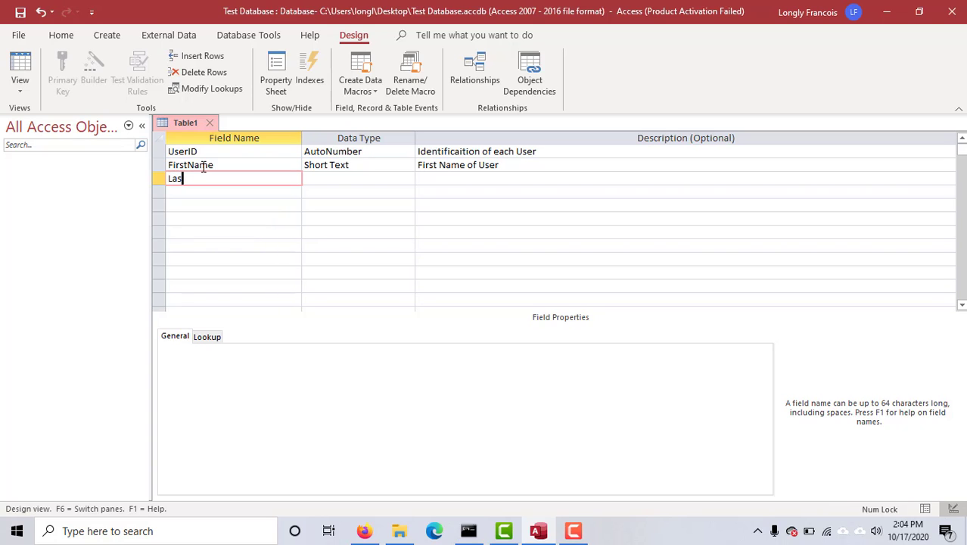
text(t)
key(Caps_Lock)
text(N)
key(Caps_Lock)
text(am)
key(BackSpace)
key(BackSpace)
key(BackSpace)
key(BackSpace)
key(BackSpace)
key(Caps_Lock)
key(Caps_Lock)
text(t)
key(Caps_Lock)
text(N)
key(Caps_Lock)
text(ame)
key(Tab)
key(Tab)
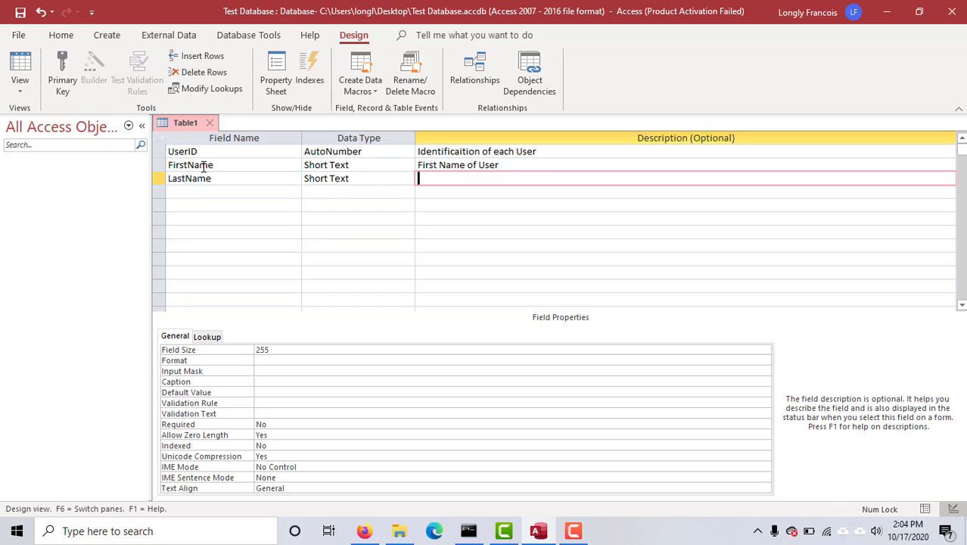
key(Tab)
Step: Add a DateOfBirth field below LastName and set its data type to Date/Time
key(Caps_Lock)
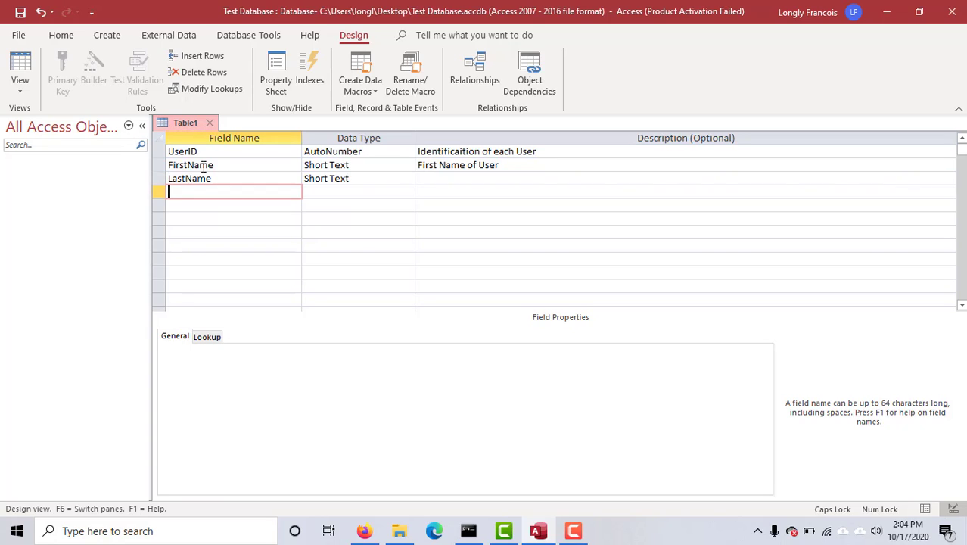
text(D)
key(Caps_Lock)
text(ate)
key(Caps_Lock)
text(O)
key(Caps_Lock)
text(f)
key(Caps_Lock)
text(B)
key(Caps_Lock)
text(irth)
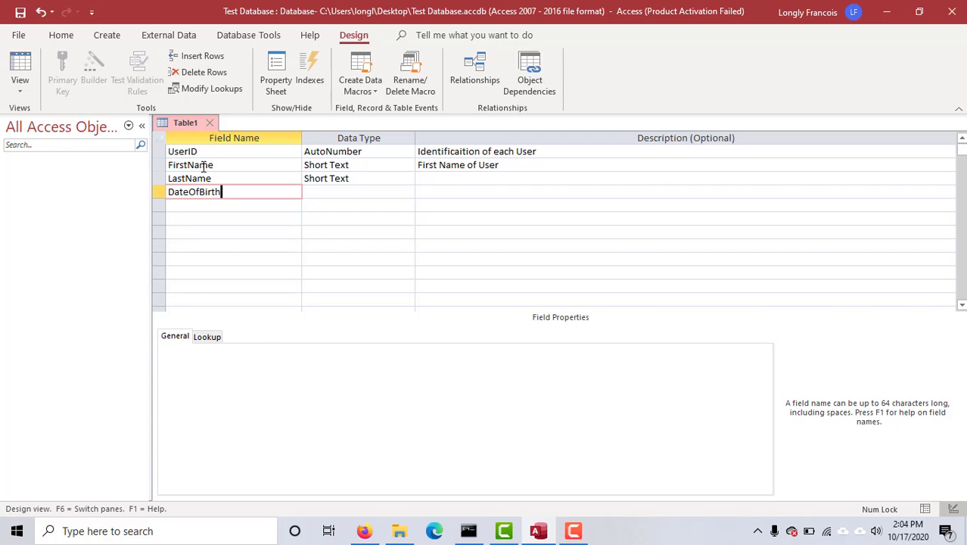
key(Tab)
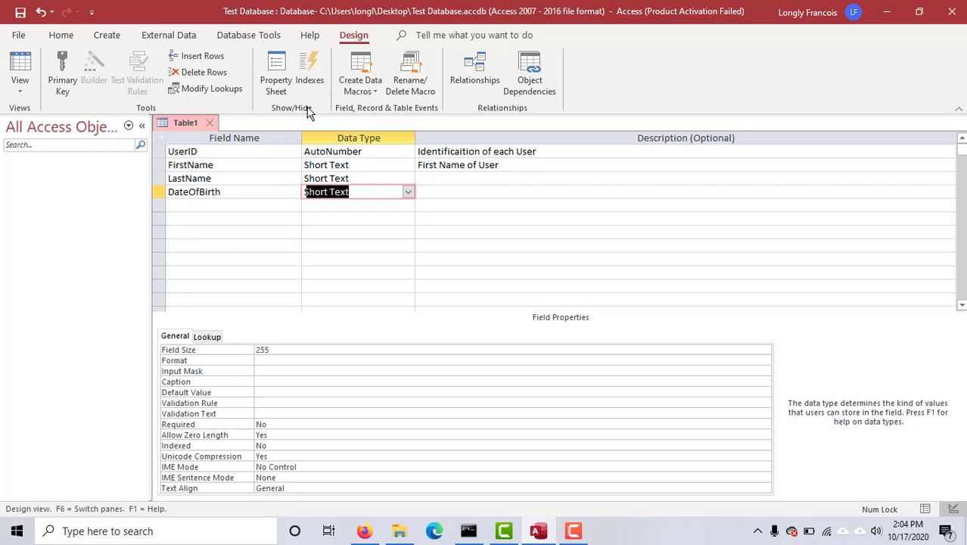
click(408, 191)
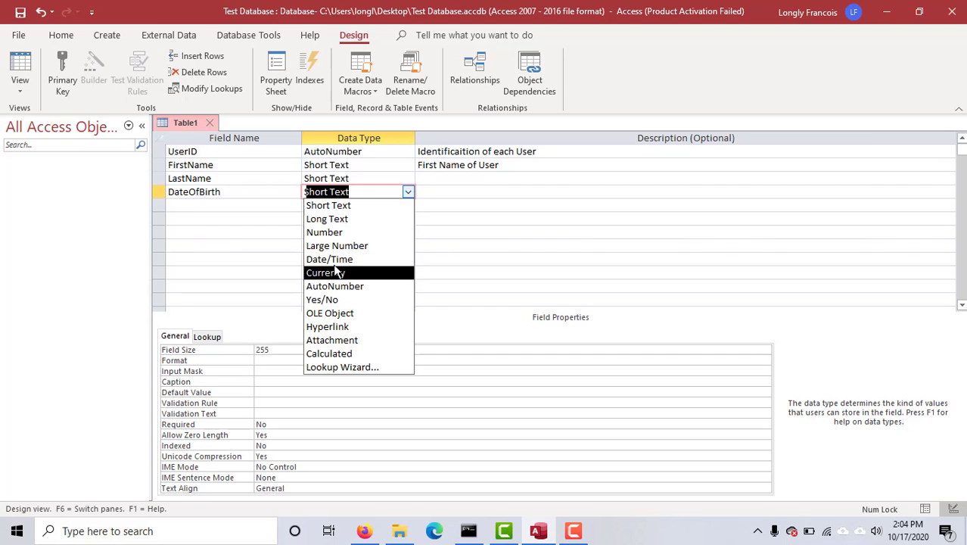
click(330, 260)
Step: Add a field named "email address" with the Short Text data type below DateOfBirth
click(186, 205)
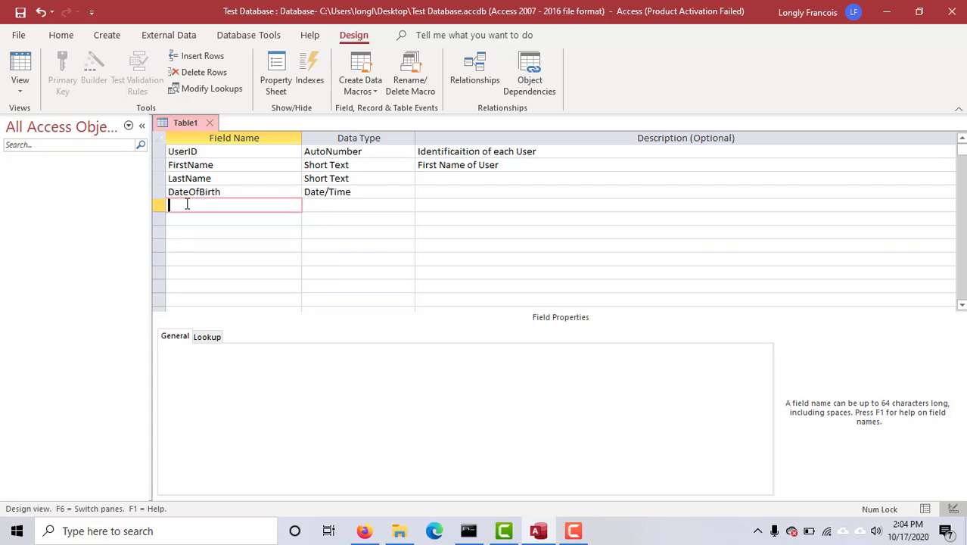
text(email address)
click(370, 205)
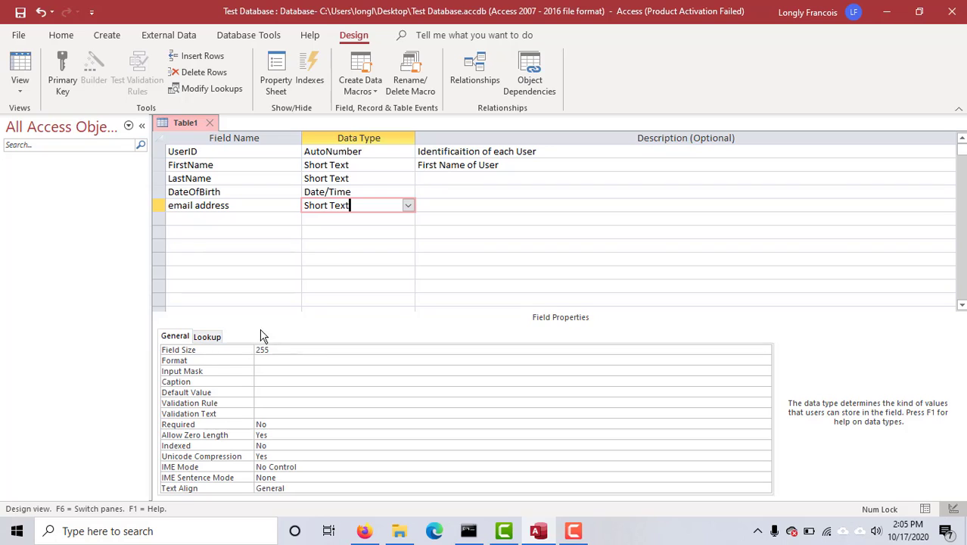
click(211, 203)
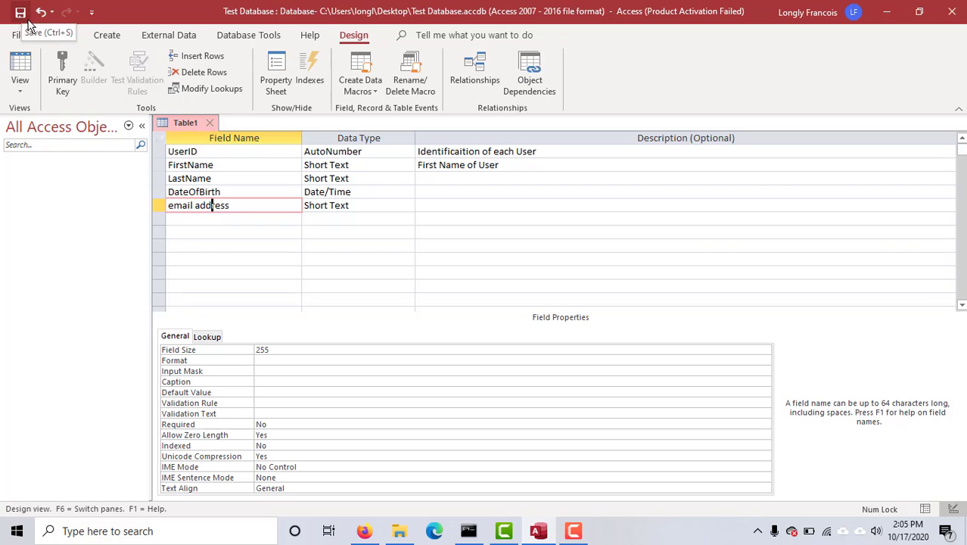
Step: Try to save the table under the name UserInfo, cancelling instead of creating an automatic primary key
right_click(184, 125)
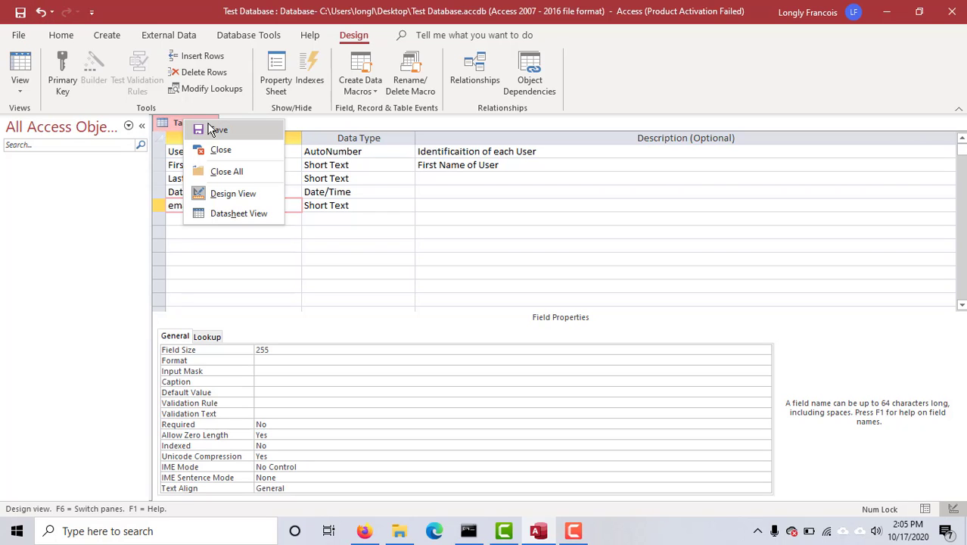
click(214, 130)
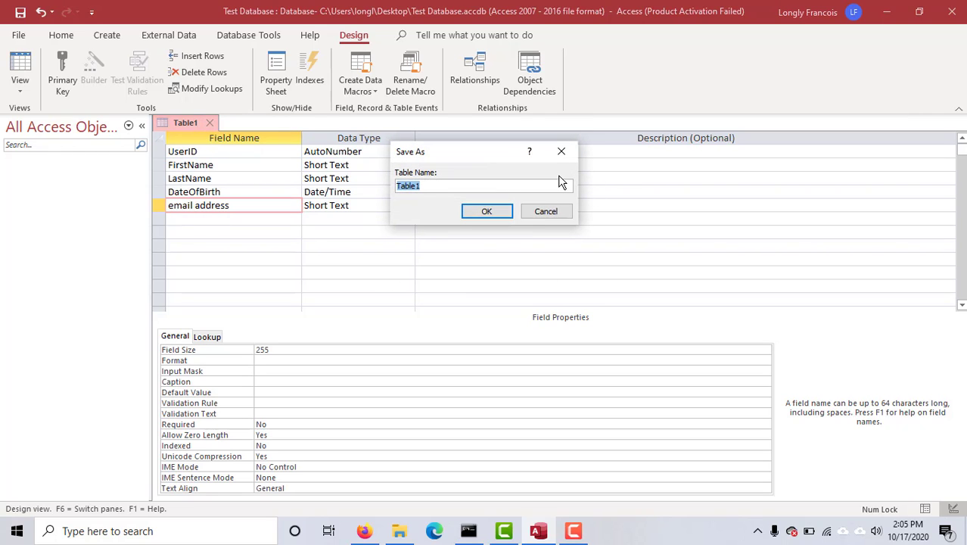
key(Caps_Lock)
text(U)
key(Caps_Lock)
text(ser)
key(Caps_Lock)
text(rI)
key(Caps_Lock)
text(nfo)
click(486, 212)
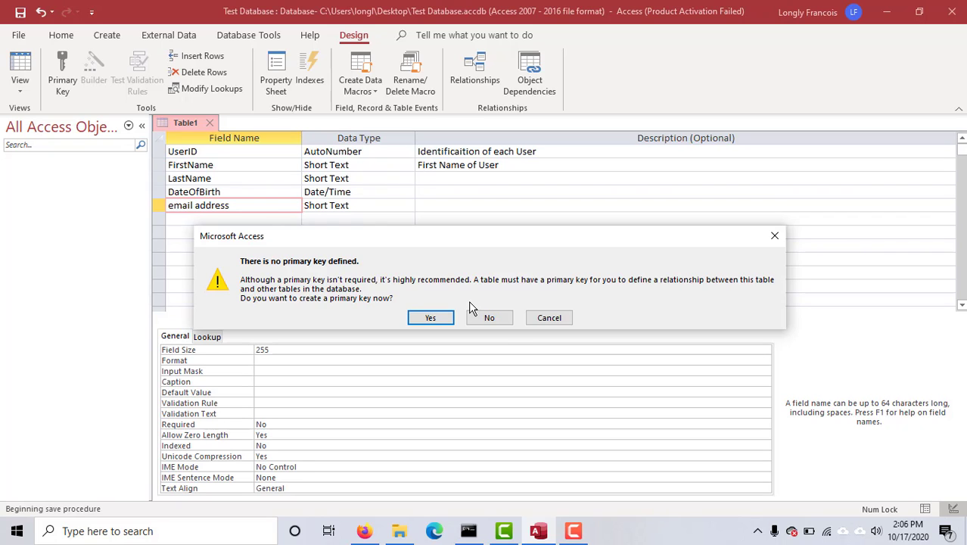
click(546, 317)
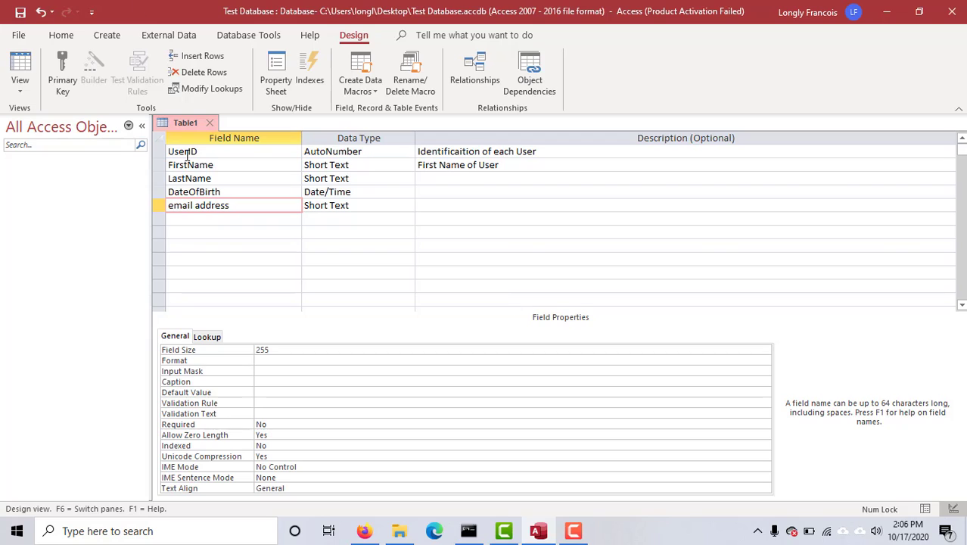
Step: Set the UserID field as the table's primary key
click(272, 151)
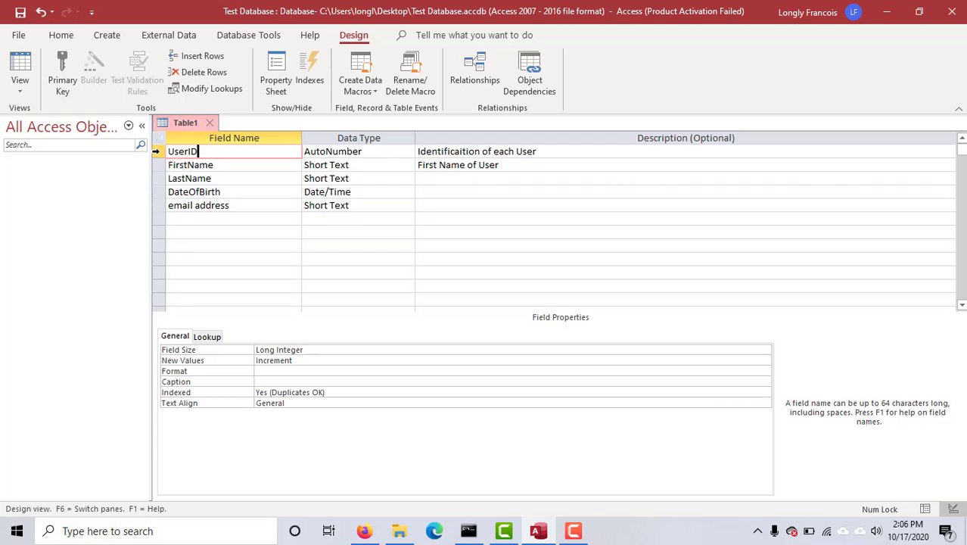
click(237, 179)
click(225, 150)
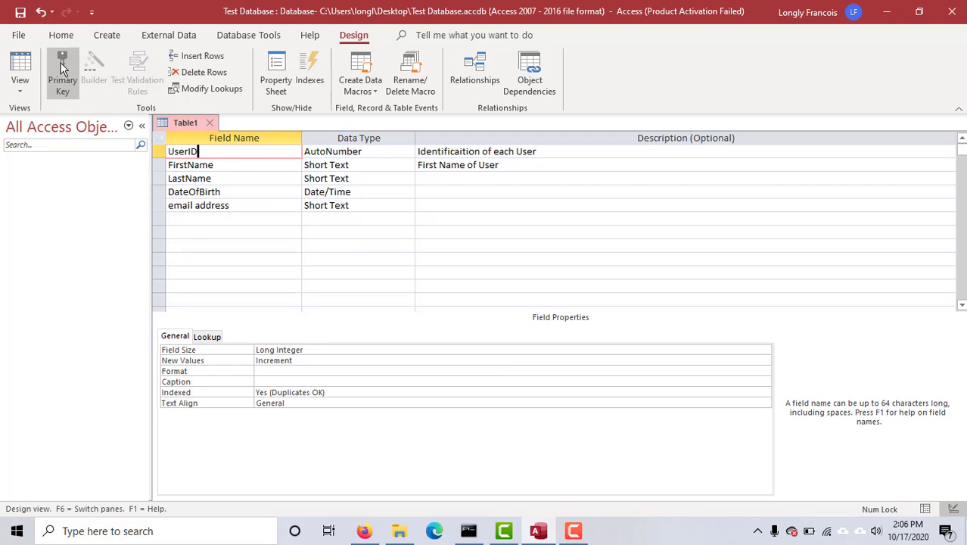
click(63, 67)
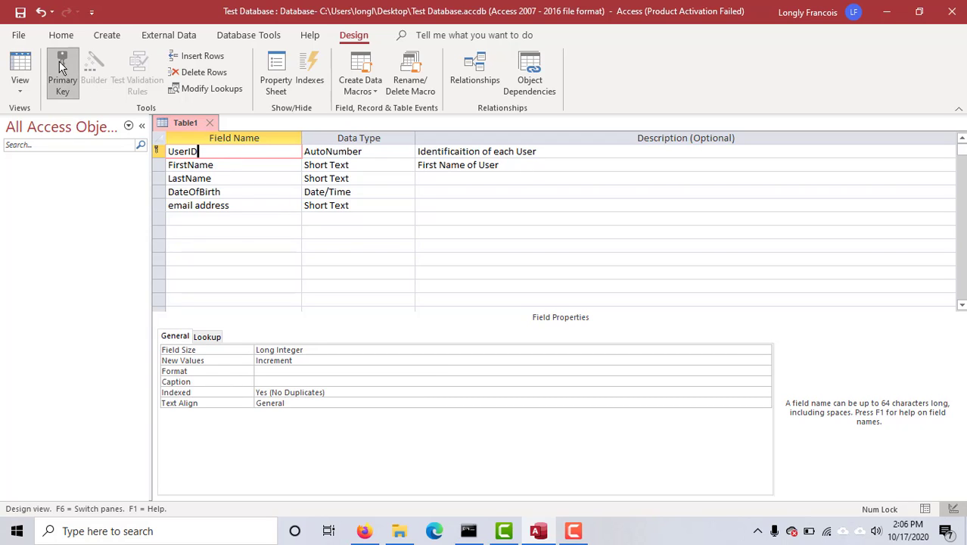
Step: Save the table design under the name UserInfo
right_click(185, 129)
click(214, 134)
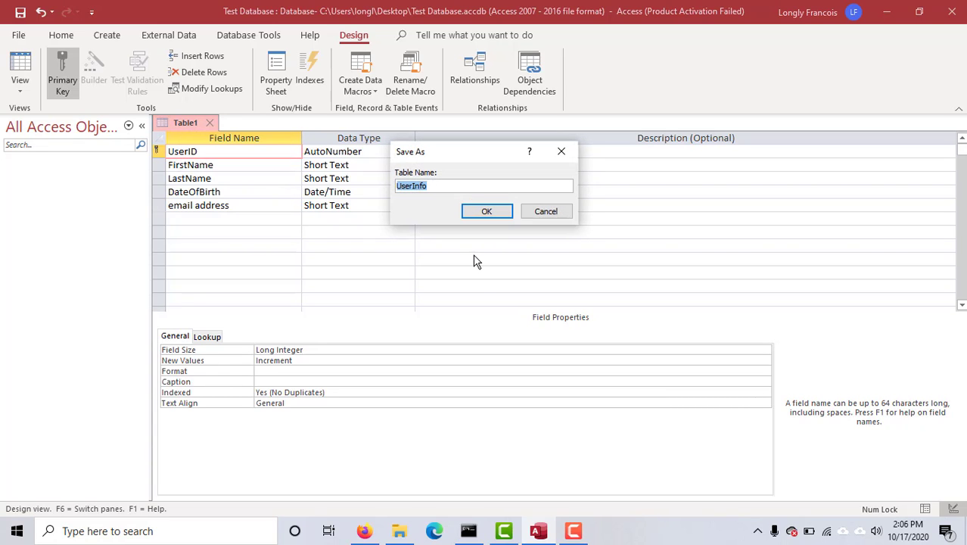
click(488, 212)
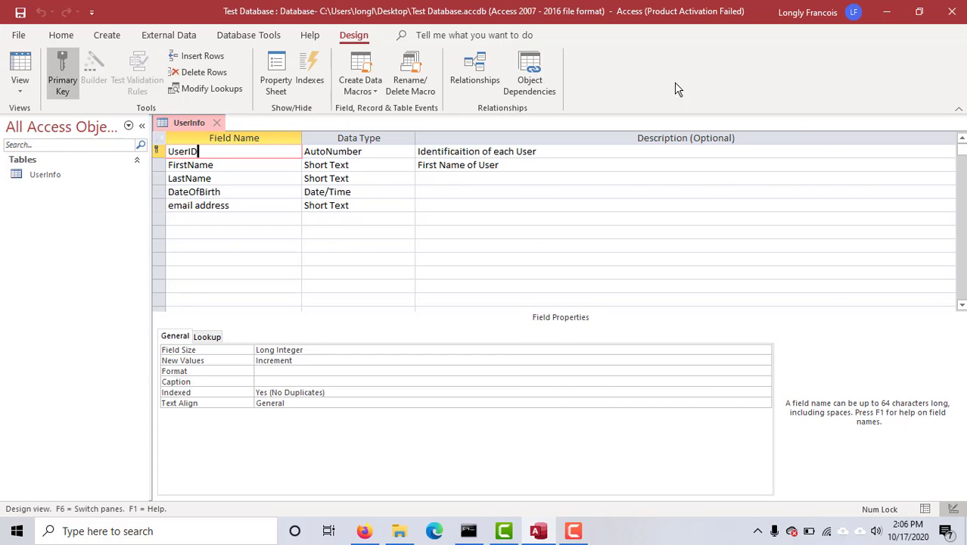
Step: Show the UserInfo table in Datasheet view, and close the table
click(19, 91)
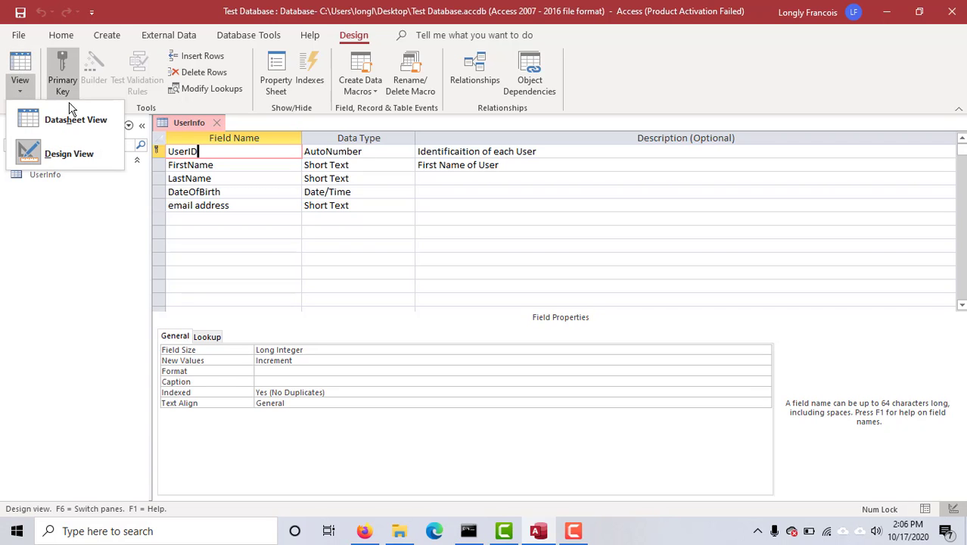
click(42, 119)
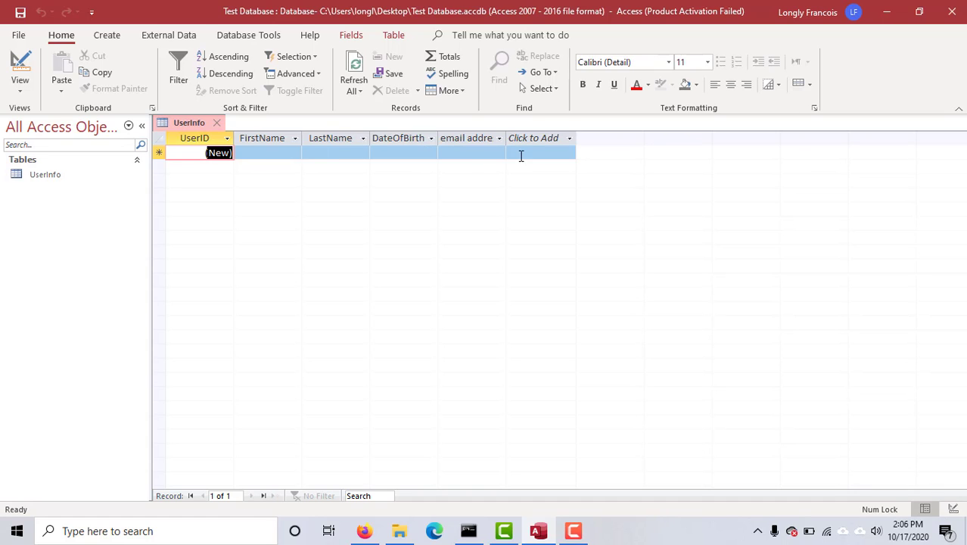
click(216, 123)
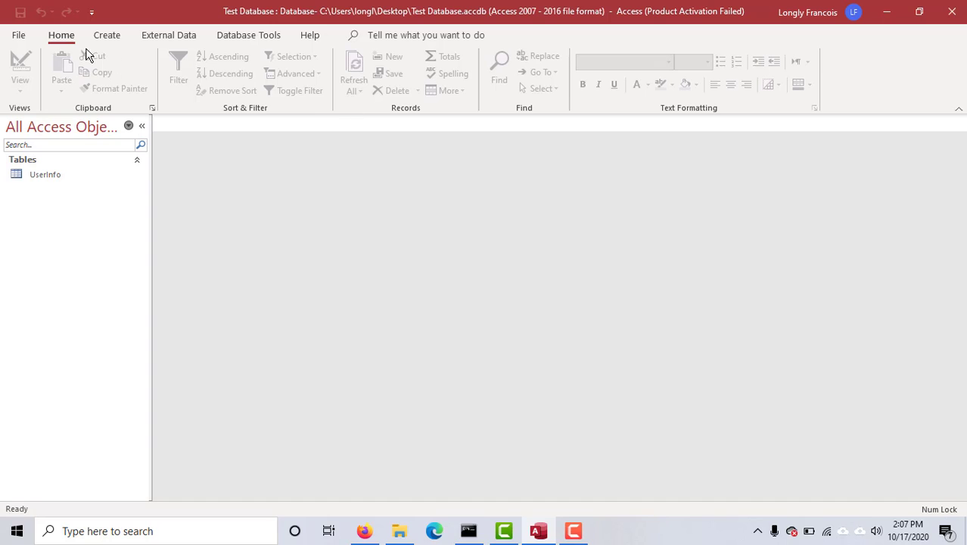
Step: Create a new blank table in Datasheet view and select its ID column
click(108, 36)
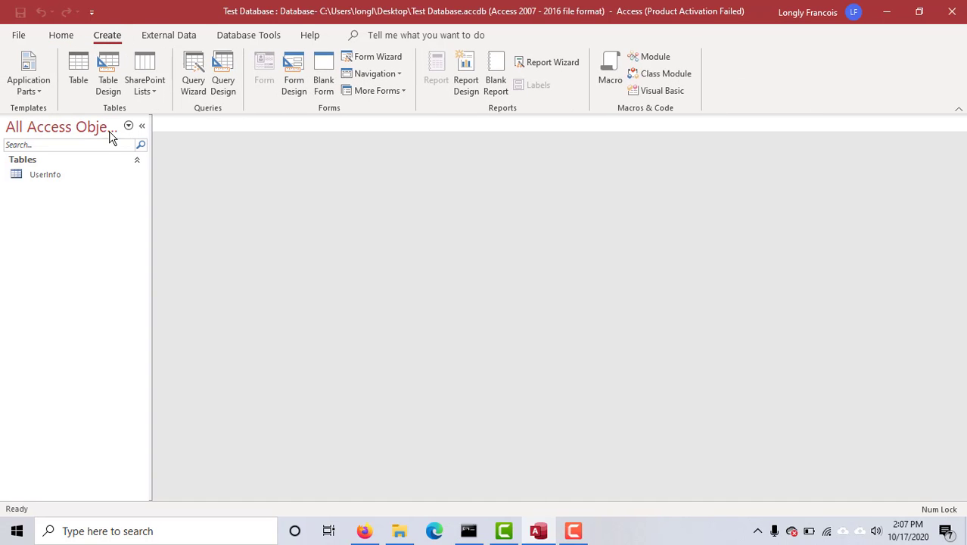
click(80, 70)
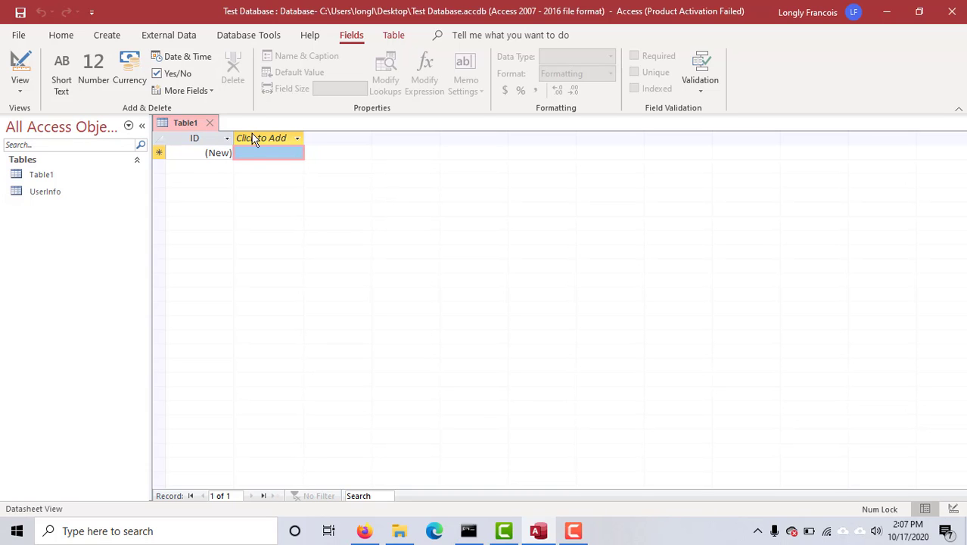
click(227, 138)
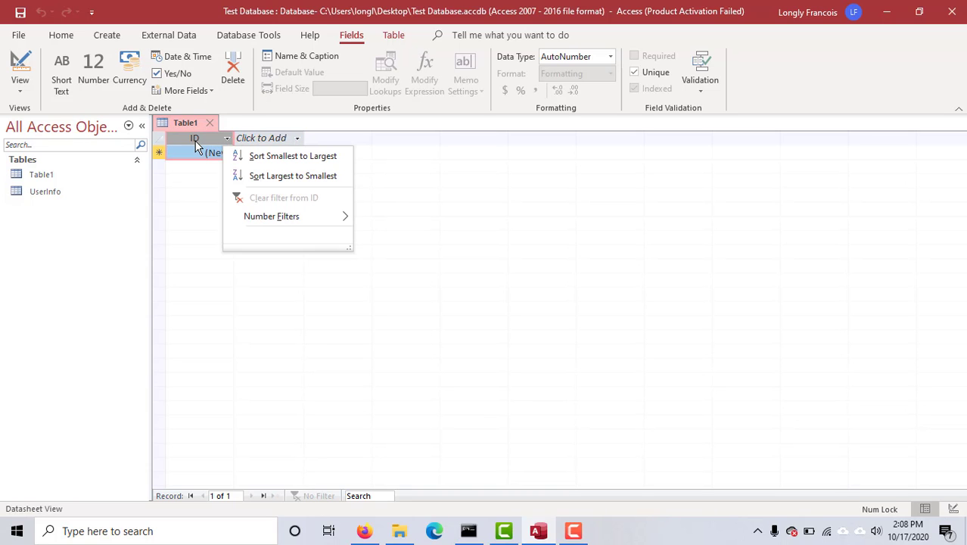
click(195, 143)
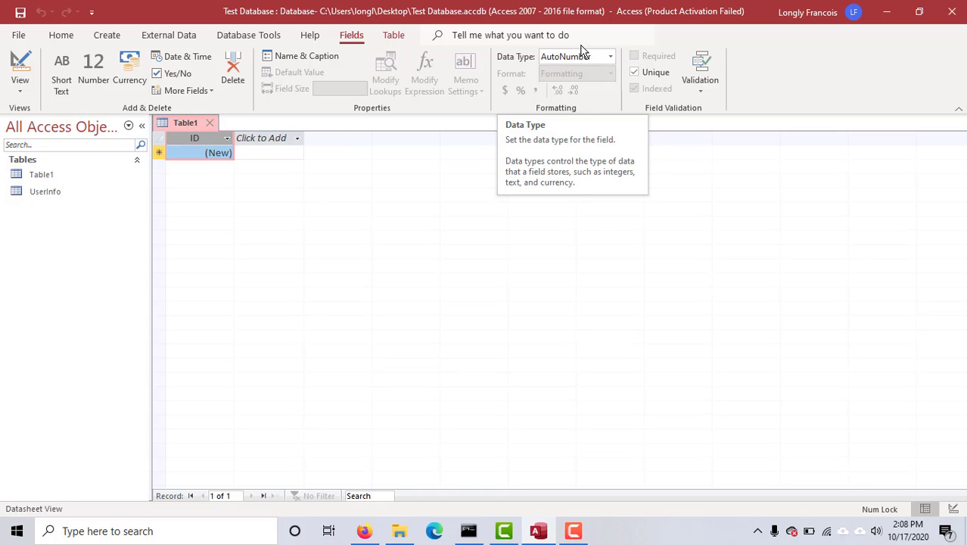
Step: Add two Short Text fields named FirstName and LastName after the ID column
click(280, 138)
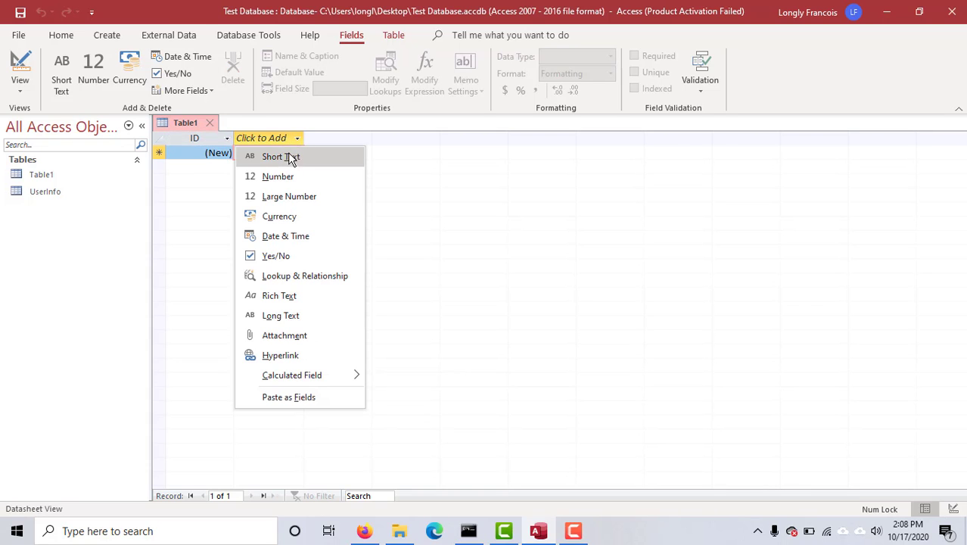
click(287, 157)
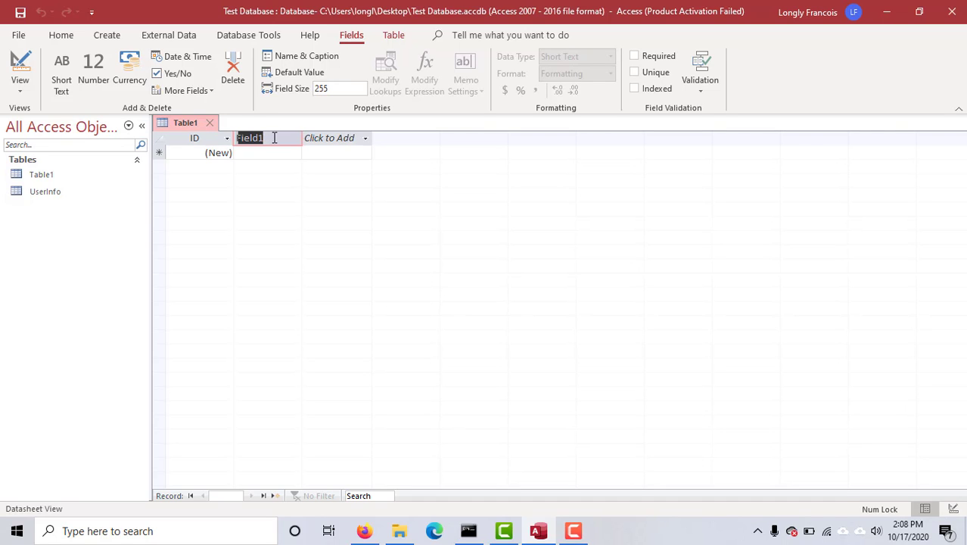
text(FirstName)
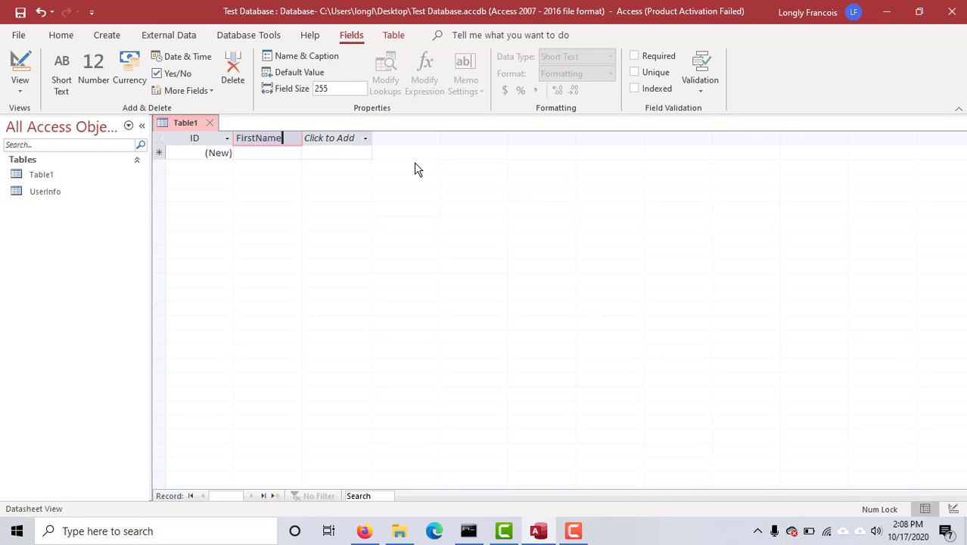
click(364, 139)
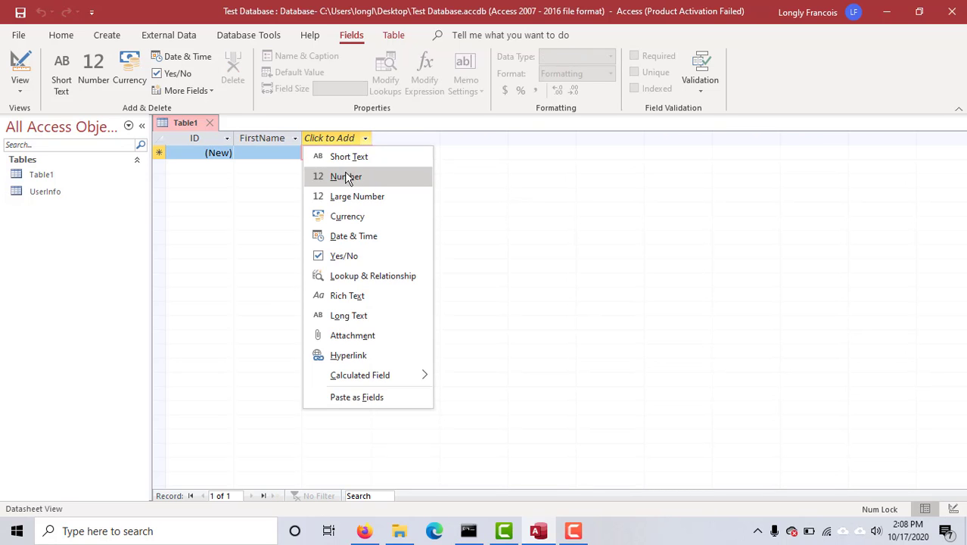
click(348, 157)
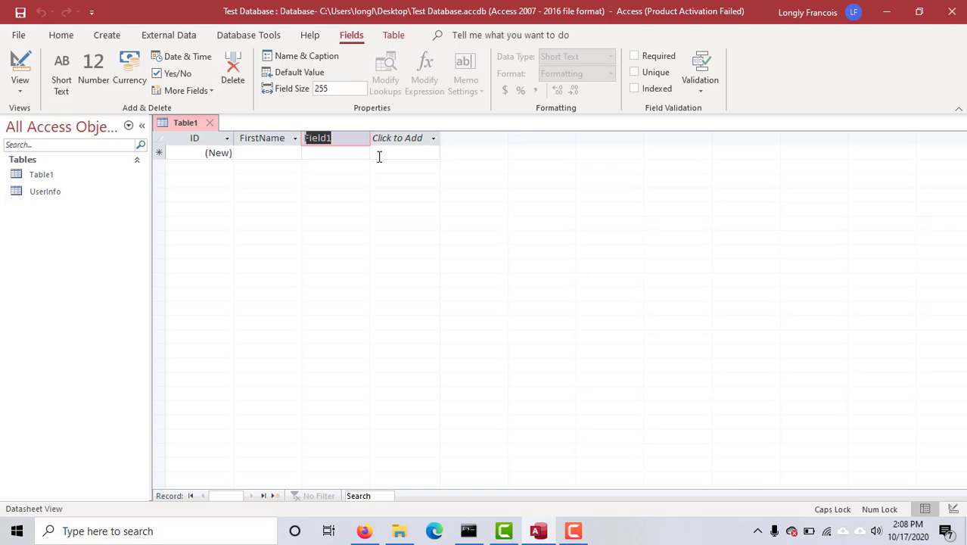
text(LastName)
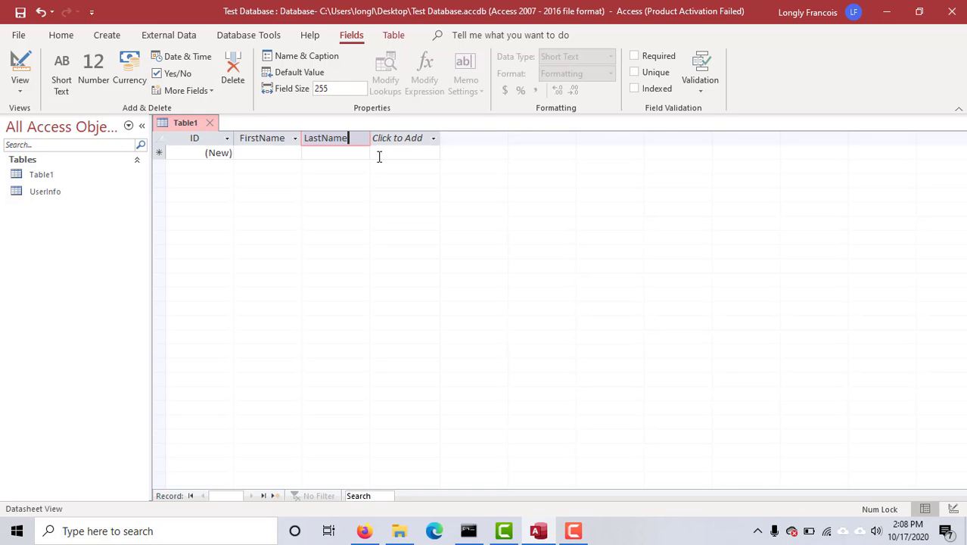
Step: Add a Date & Time field named DateOfBirth after LastName
click(434, 139)
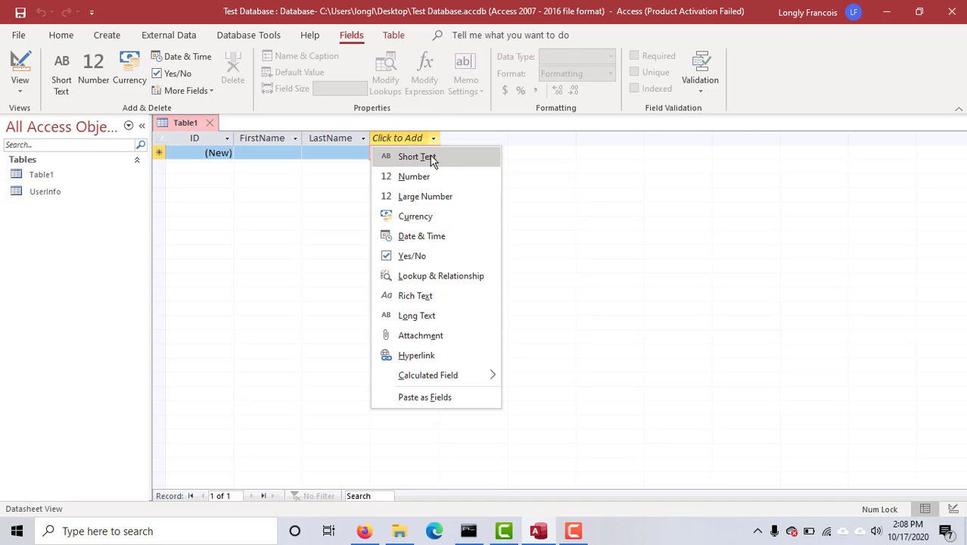
click(442, 237)
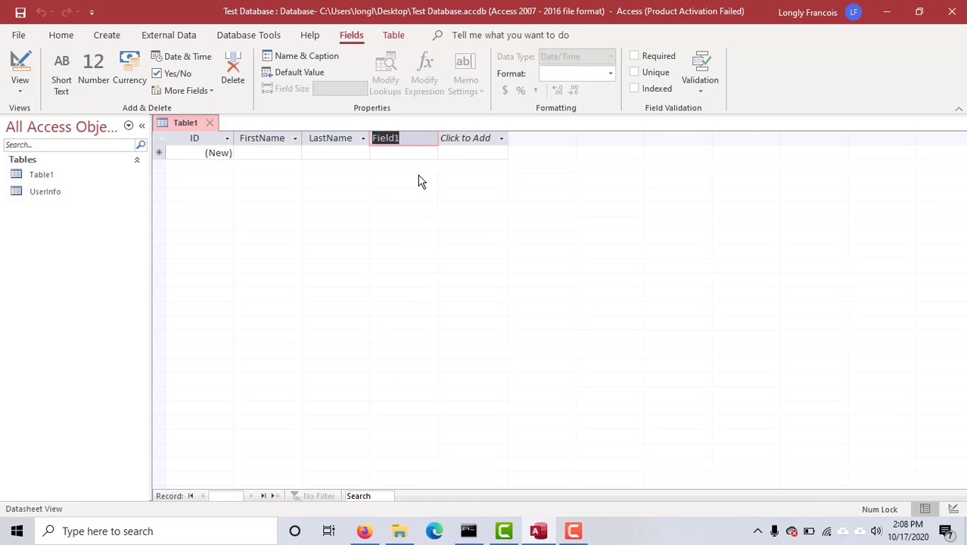
text(Date)
key(Caps_Lock)
text(O)
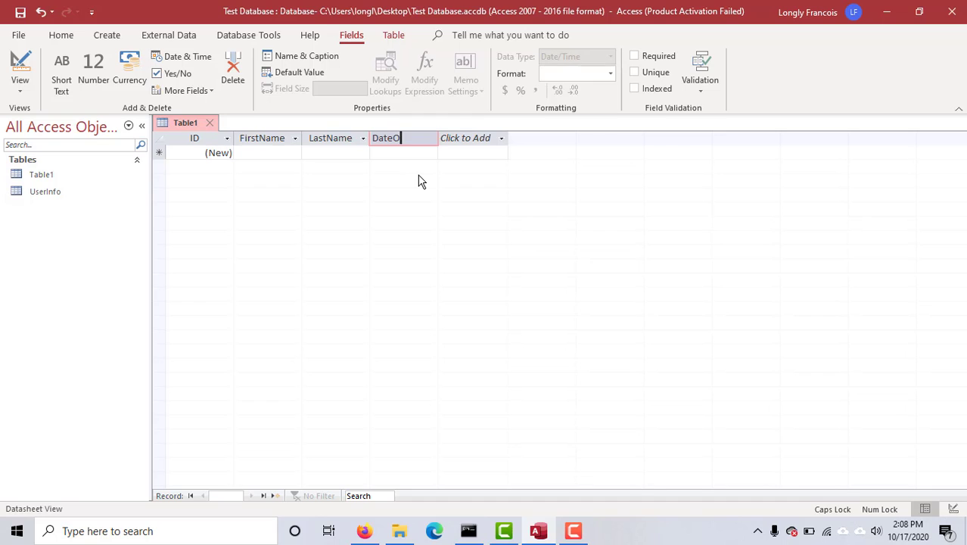
key(Caps_Lock)
text(f)
key(Caps_Lock)
text(B)
key(Caps_Lock)
text(irth)
Step: Add a Short Text field named EmailAddress after DateOfBirth
click(502, 139)
click(484, 157)
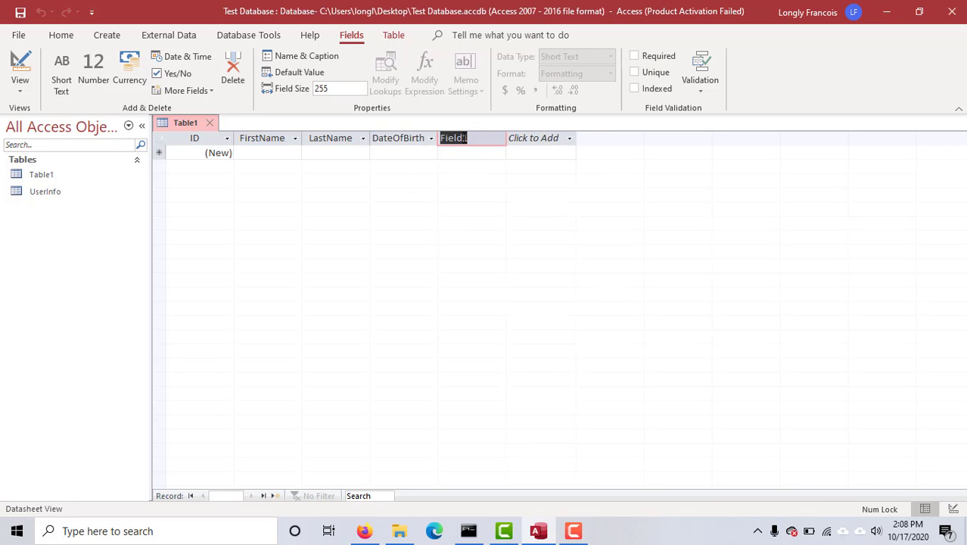
key(Caps_Lock)
text(E)
key(Caps_Lock)
text(mail)
key(Caps_Lock)
text(A)
key(Caps_Lock)
text(ddress)
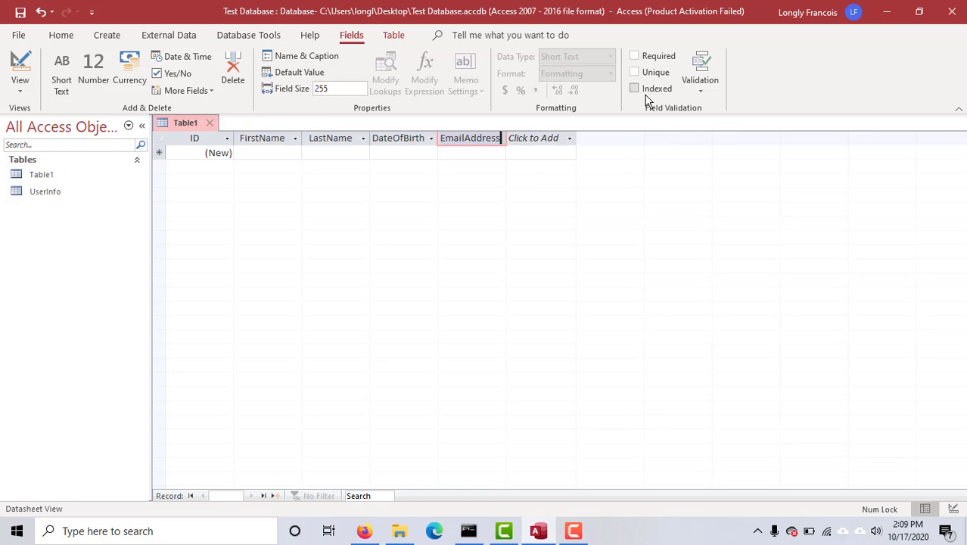
click(696, 89)
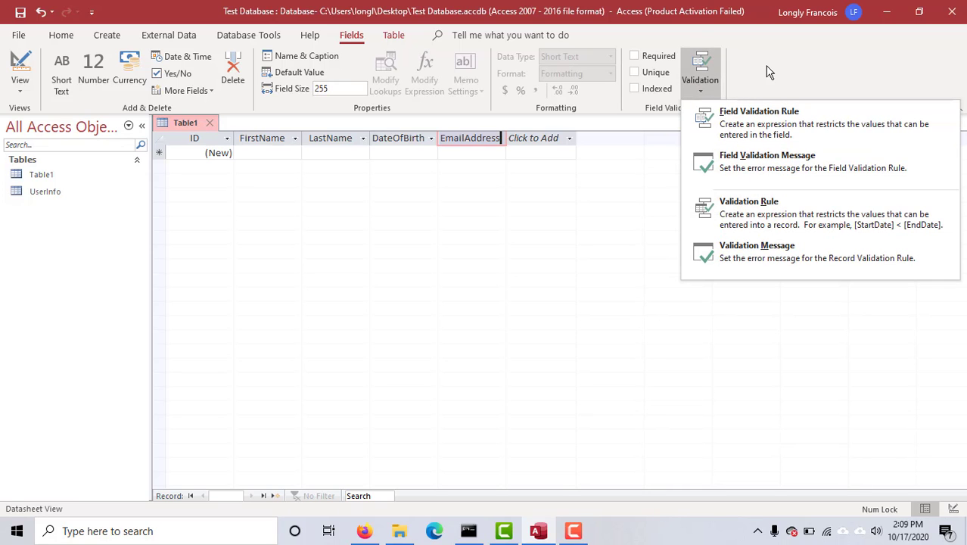
click(742, 67)
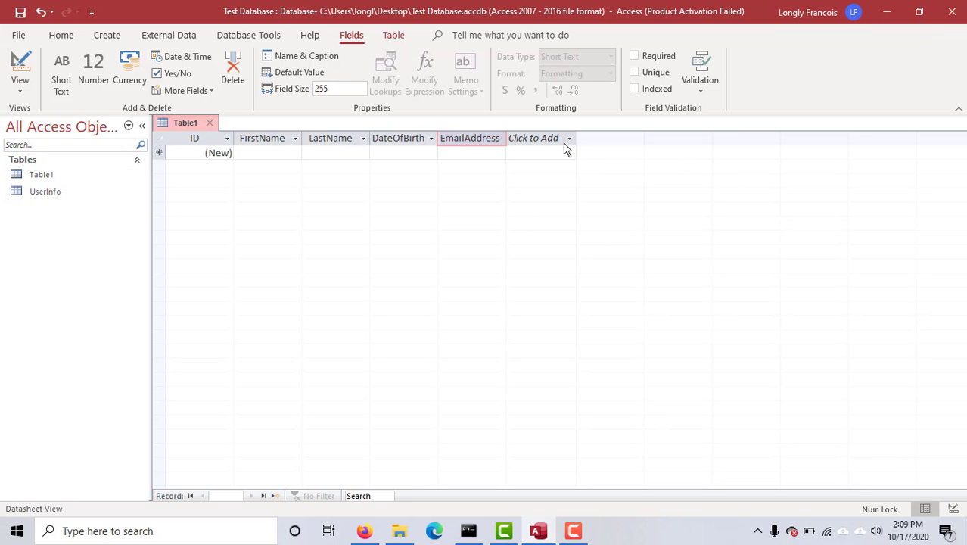
click(20, 87)
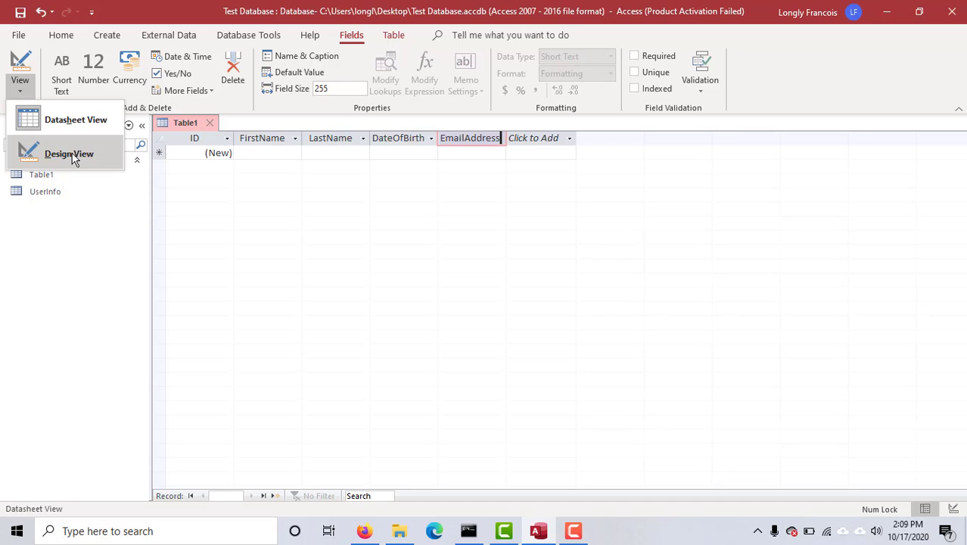
click(186, 125)
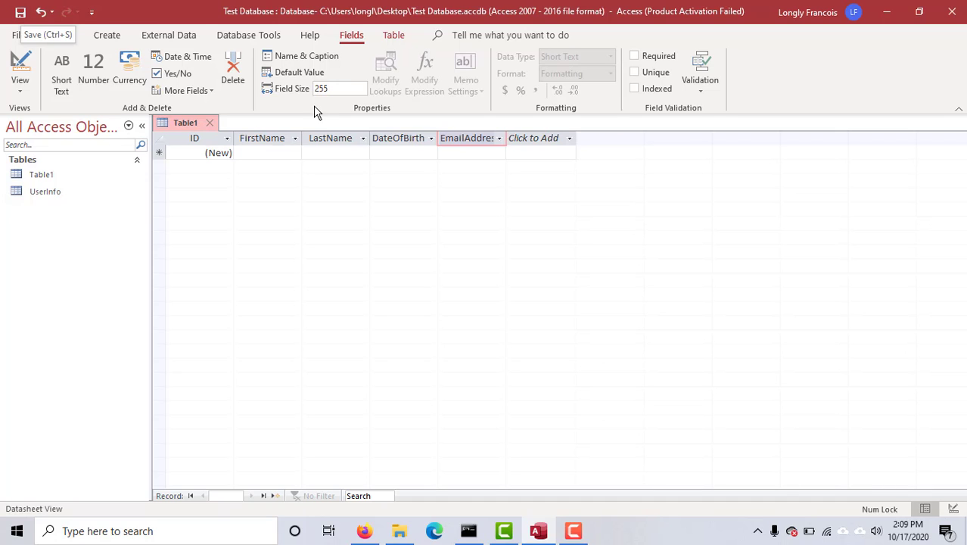
Step: Save the new table under the name UserInfo2 and close it
right_click(179, 121)
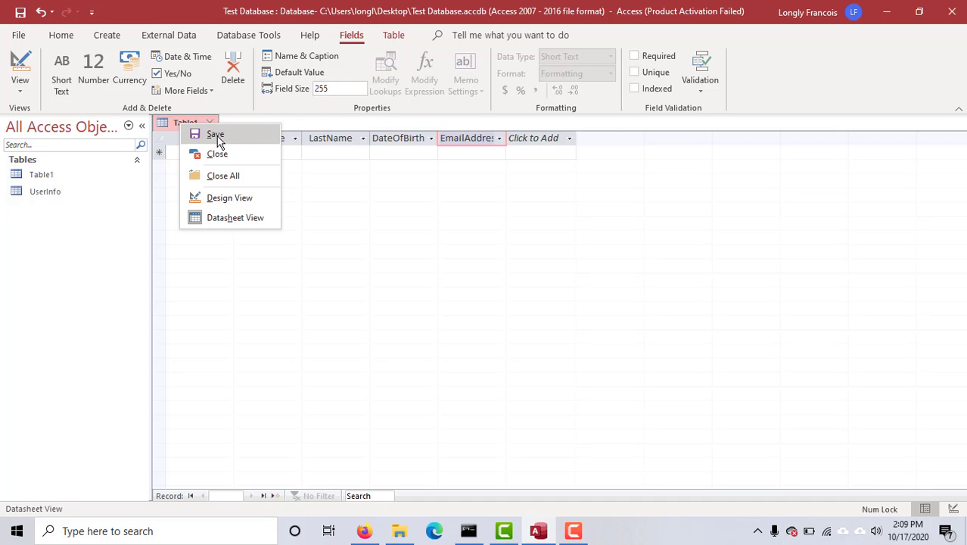
click(205, 134)
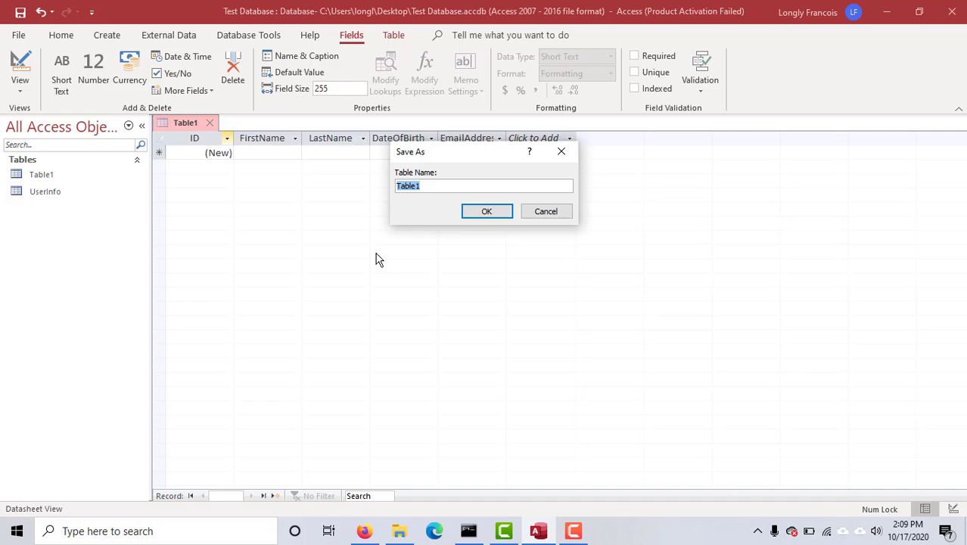
key(Caps_Lock)
text(Us)
key(Caps_Lock)
key(Caps_Lock)
text(e)
key(Caps_Lock)
text(r)
key(Caps_Lock)
text(N)
key(Caps_Lock)
text(amwe)
key(Caps_Lock)
text(I)
key(Caps_Lock)
text(nfo2)
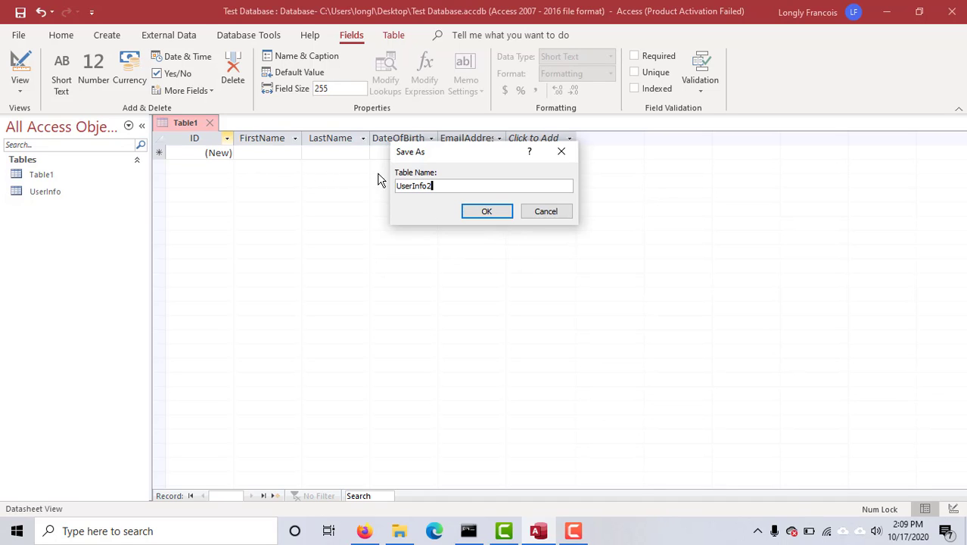
click(485, 213)
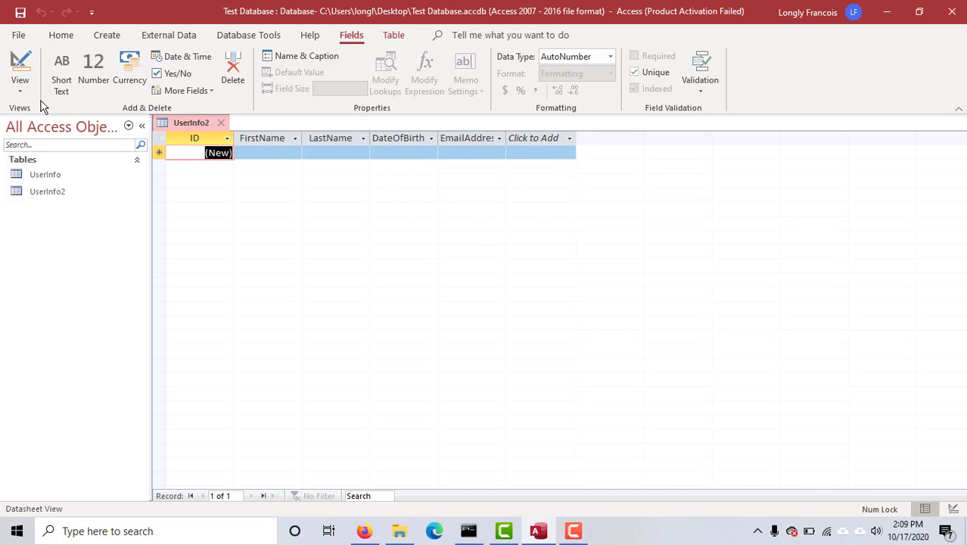
click(220, 122)
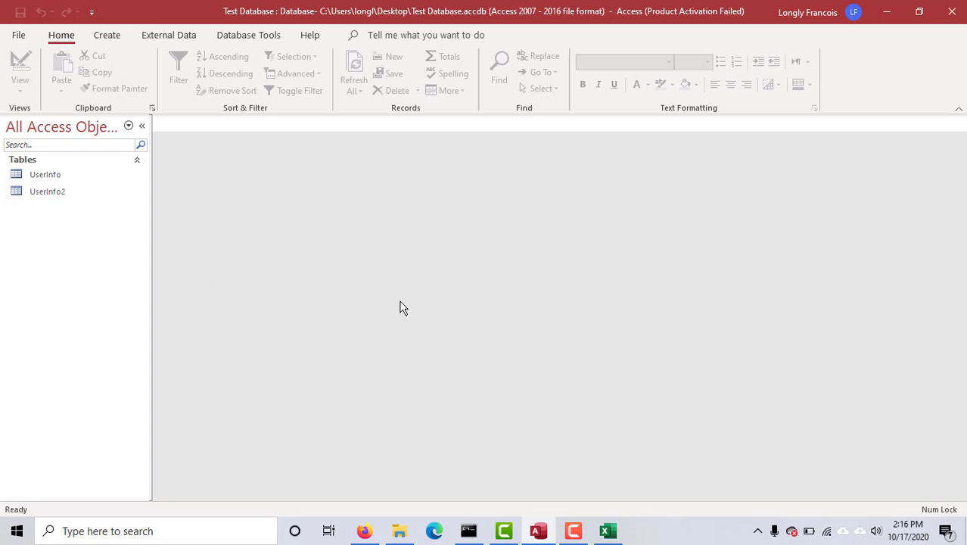
Step: Switch to the Disaster Management Financials workbook in Excel and examine the Aid per Sector and Areas Of Damage tables on the Financial Records sheet
click(609, 530)
click(218, 321)
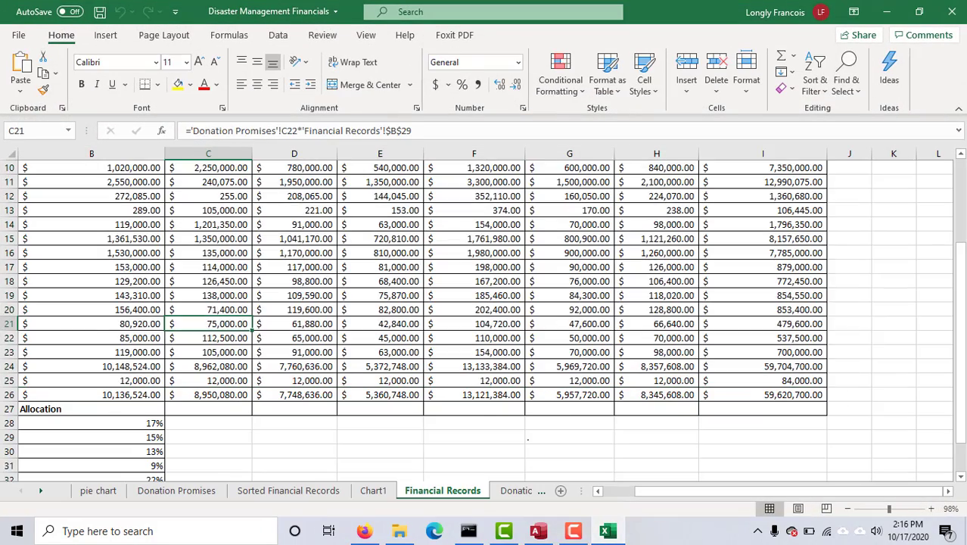
scroll(217, 321, up, 1)
drag(721, 493, 540, 467)
scroll(141, 368, up, 2)
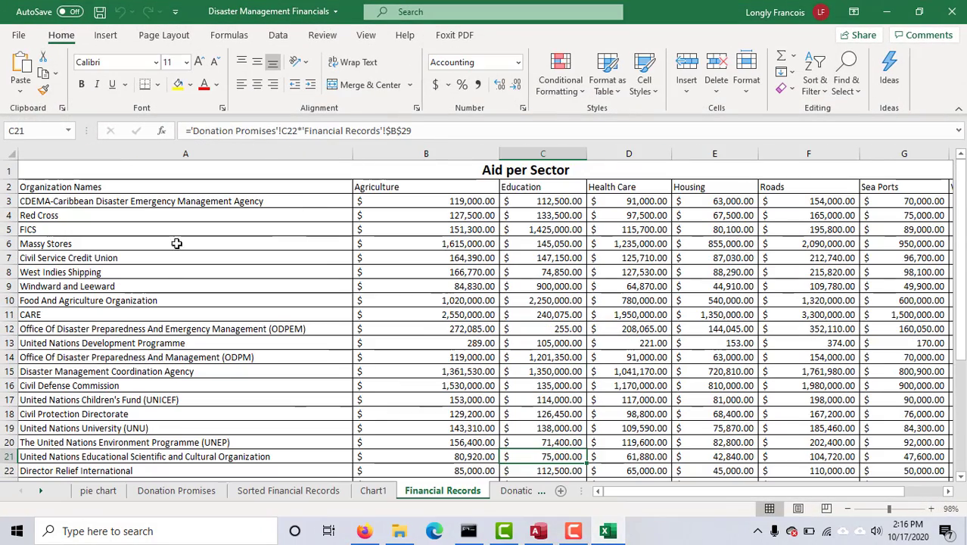
scroll(386, 234, down, 4)
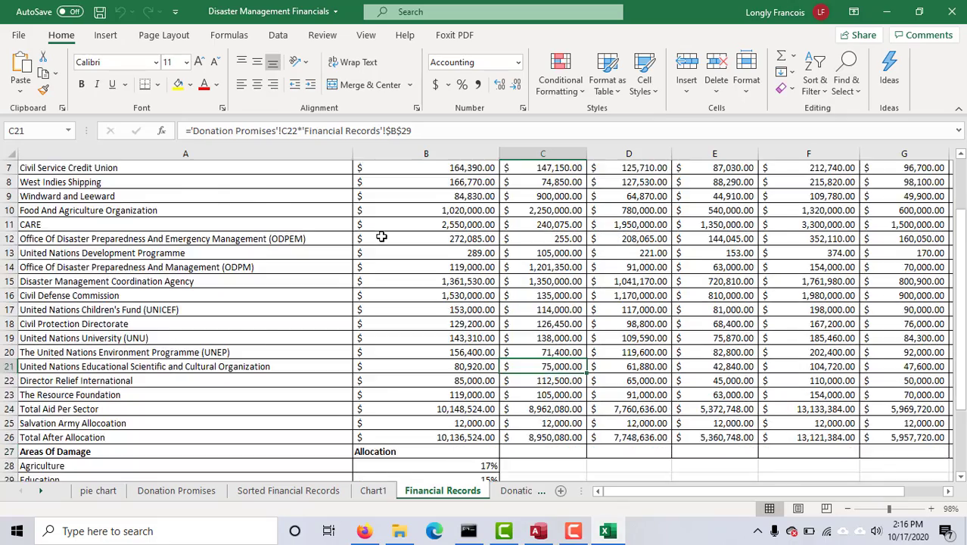
scroll(390, 227, up, 4)
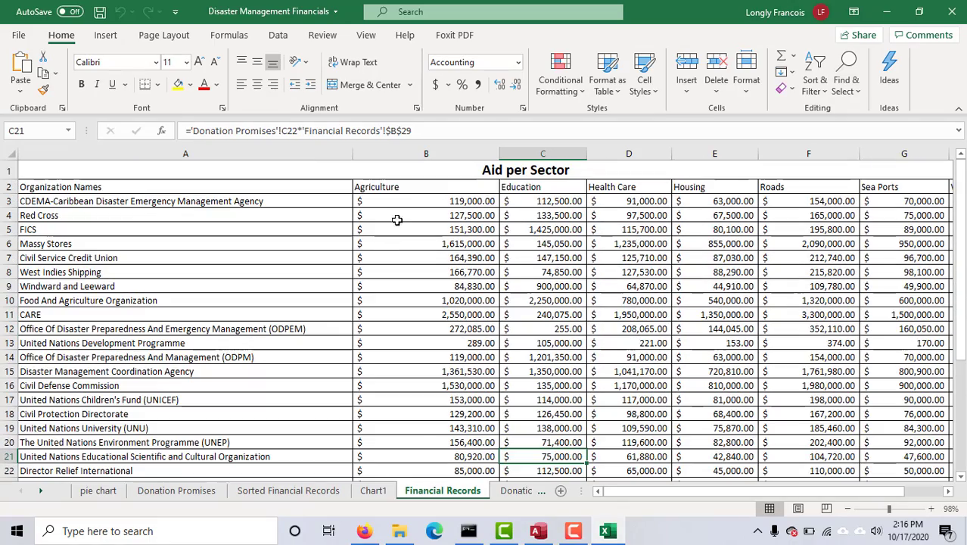
click(522, 170)
scroll(309, 240, down, 7)
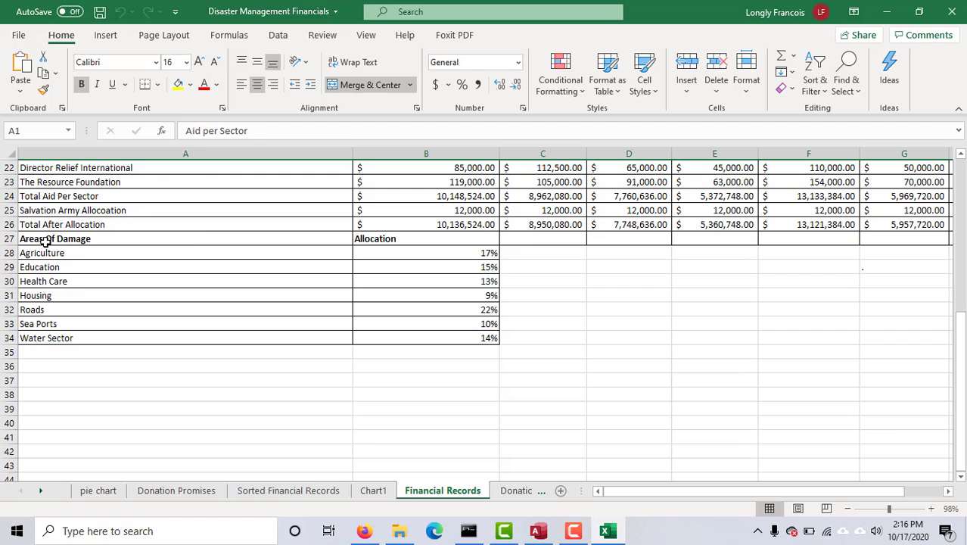
drag(45, 241, 454, 337)
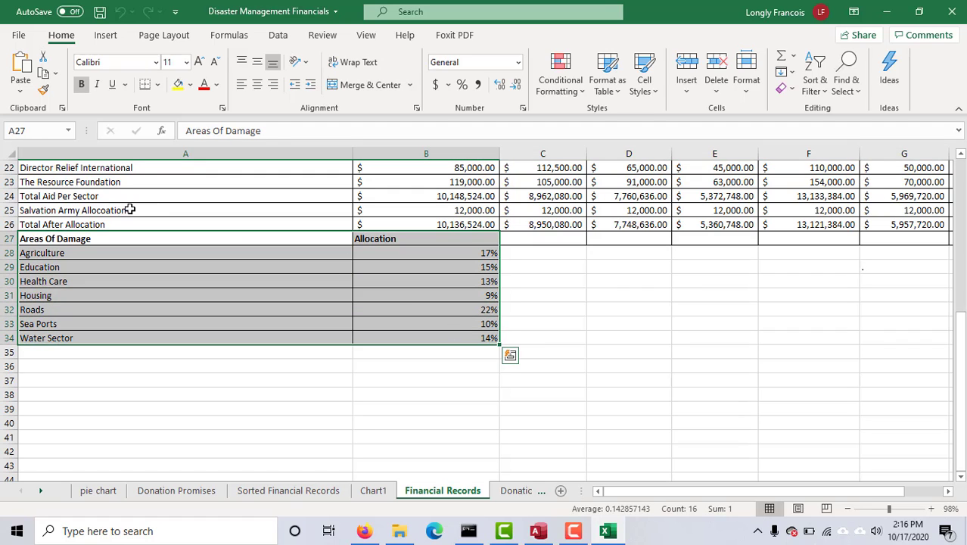
drag(65, 222, 350, 346)
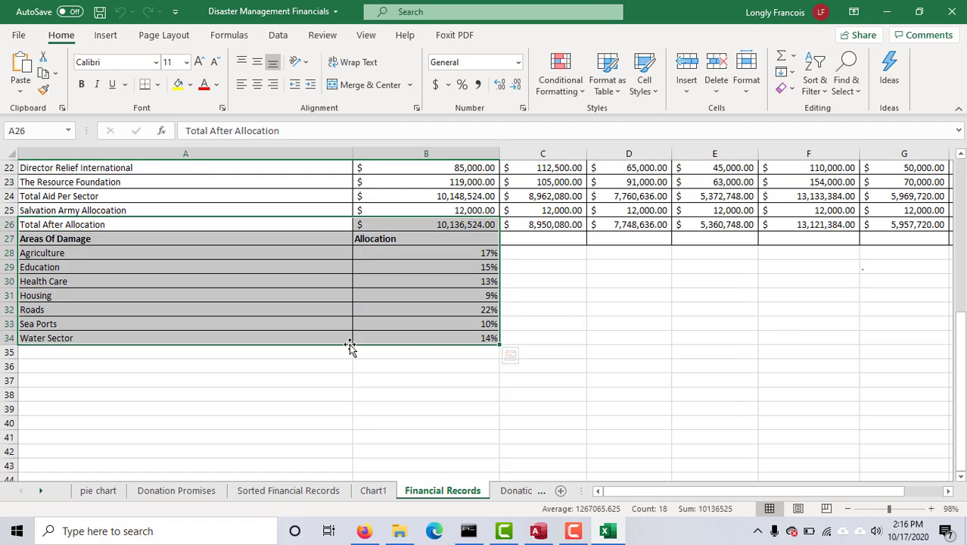
scroll(339, 326, up, 7)
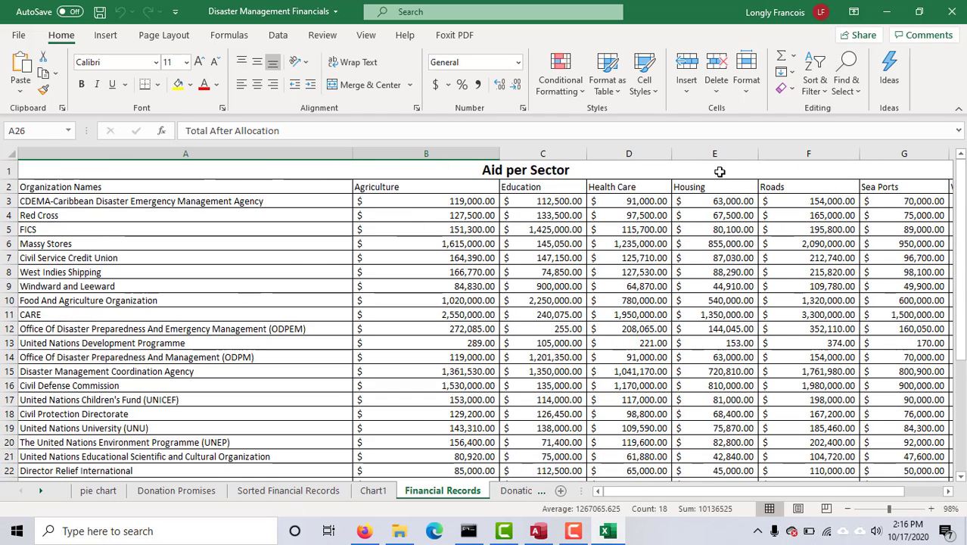
Step: Compare the Aid per Sector table with the Areas Of Damage allocation table on the Financial Records sheet
click(402, 166)
scroll(318, 202, down, 7)
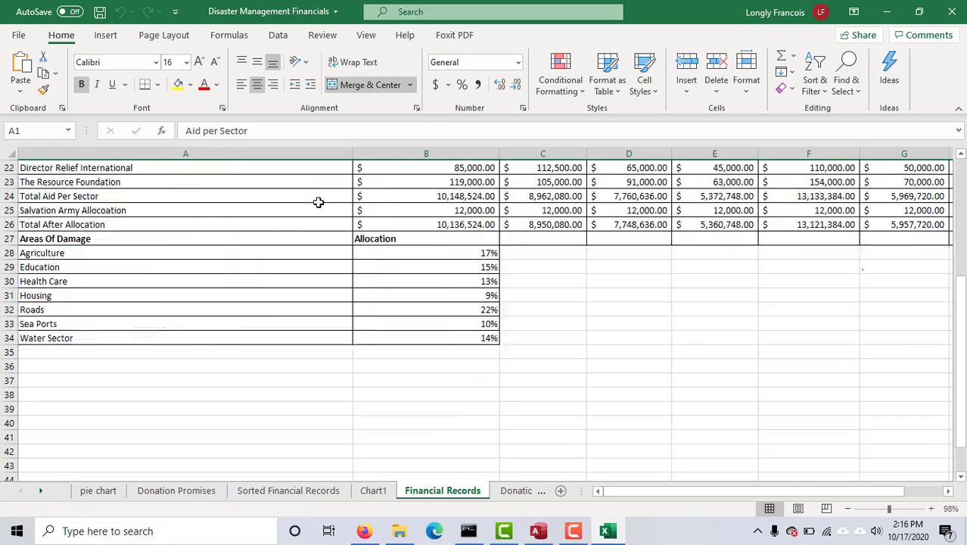
scroll(319, 202, down, 1)
drag(154, 199, 440, 283)
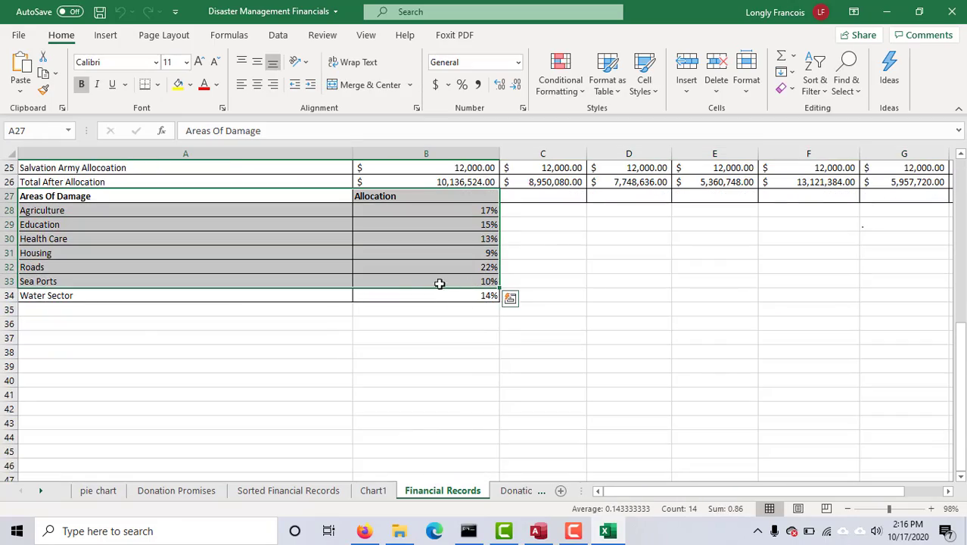
scroll(302, 220, up, 8)
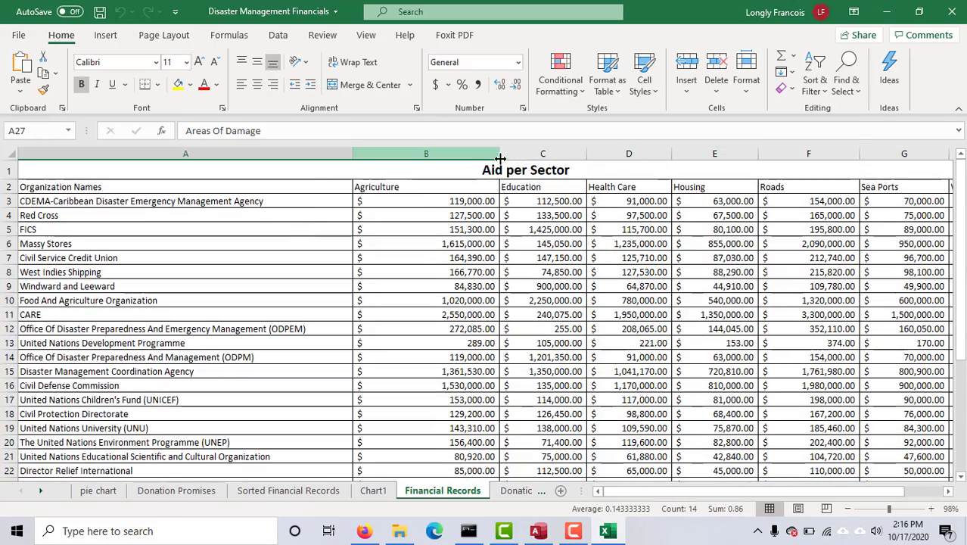
scroll(390, 252, down, 5)
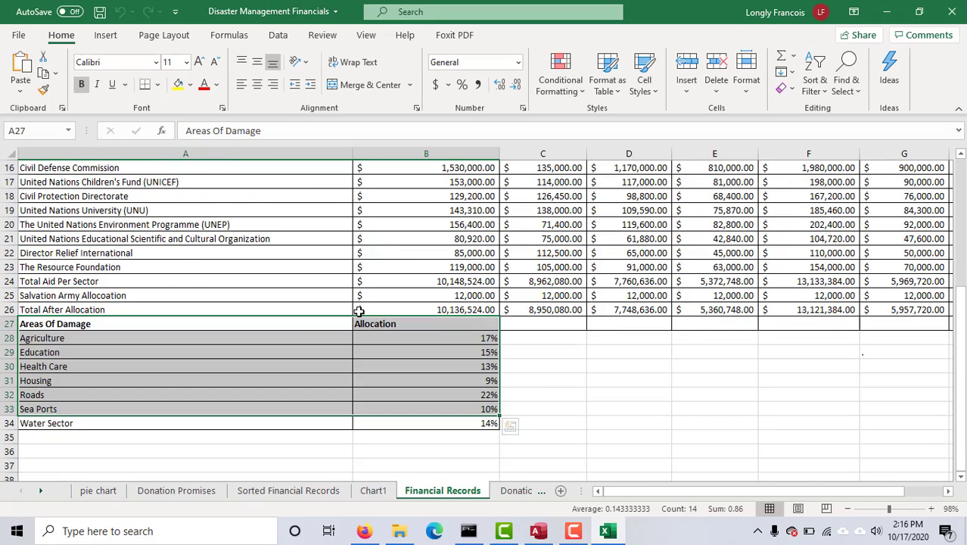
scroll(306, 311, up, 5)
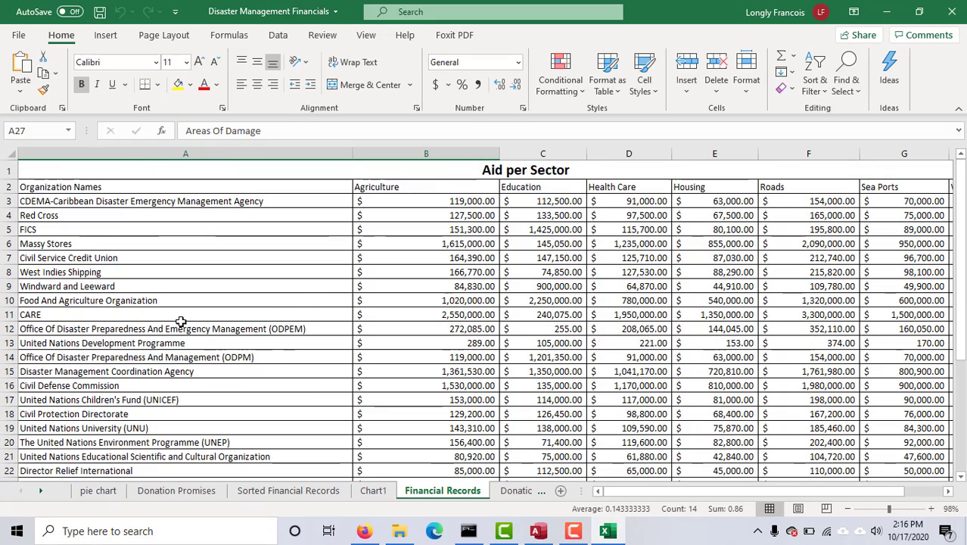
Step: Try to name the Aid per Sector range A2:I25 on the Financial Records sheet Aid1
click(121, 188)
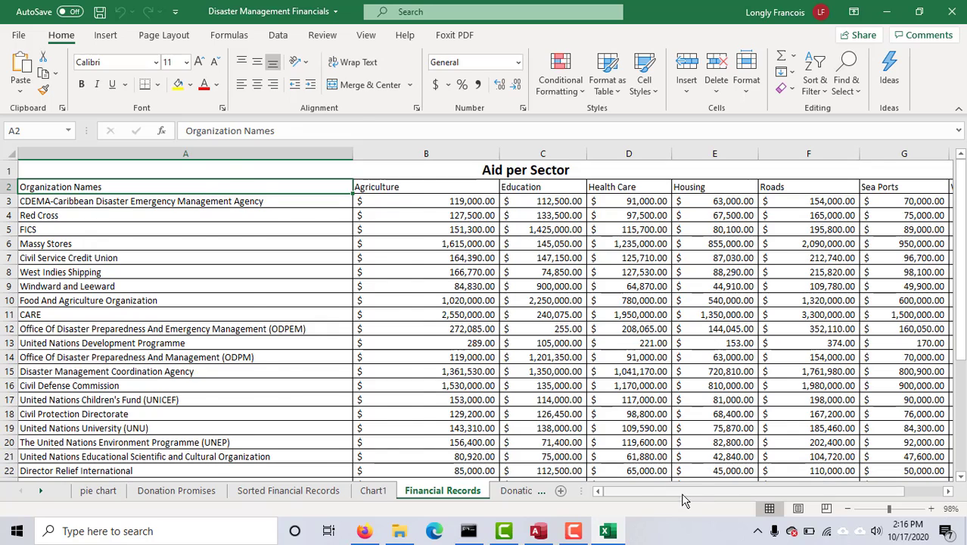
scroll(683, 496, right, 1)
scroll(744, 260, down, 5)
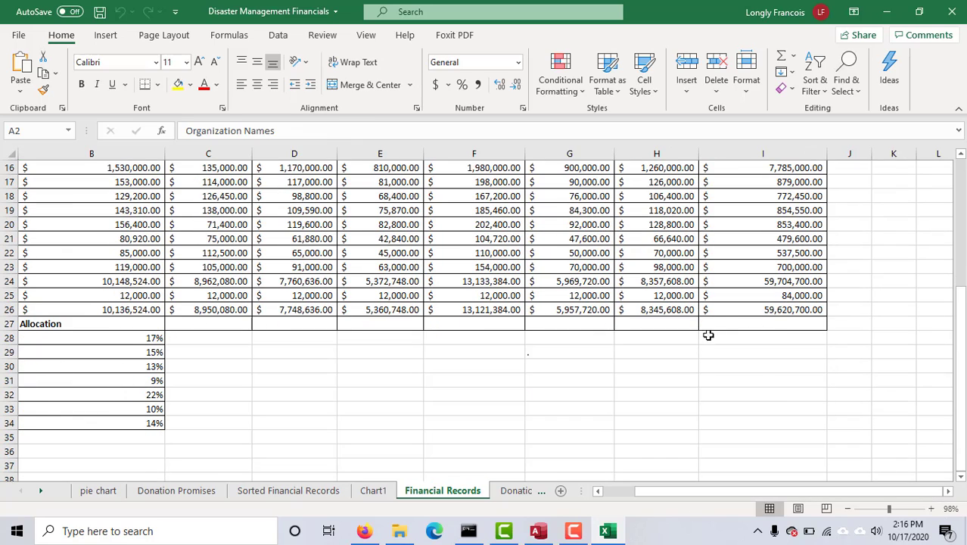
shift+click(765, 296)
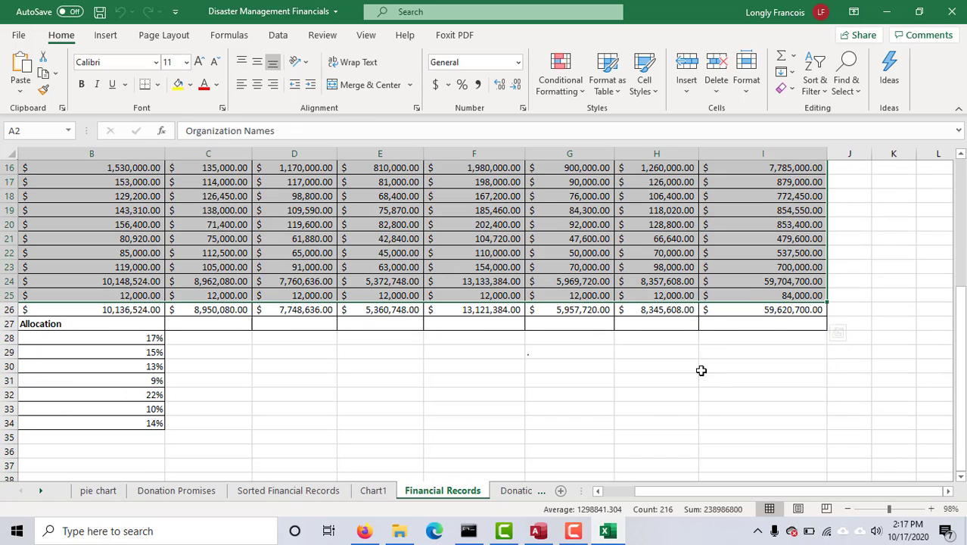
drag(703, 491, 682, 492)
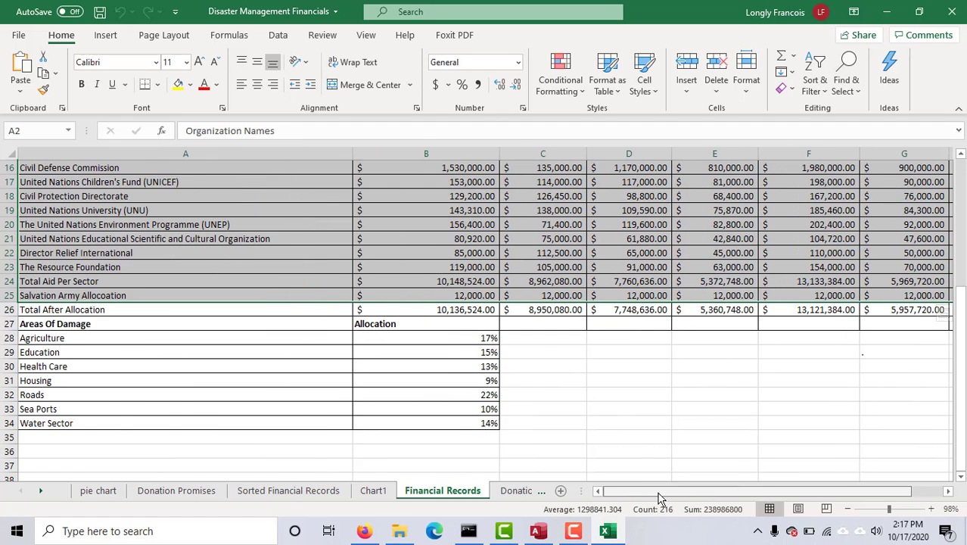
scroll(124, 400, up, 5)
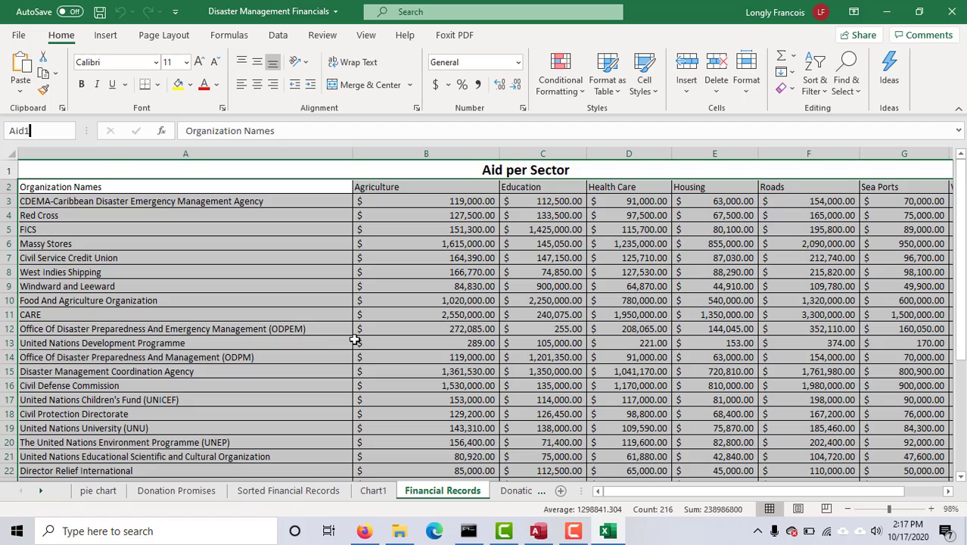
key(Return)
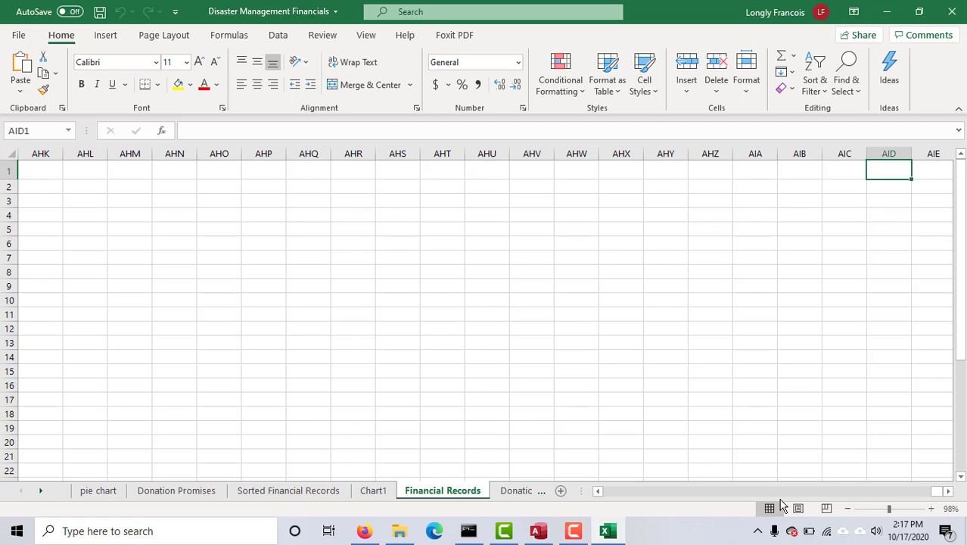
Step: Return to the Aid per Sector table, reselect A2:I25 and try to give the range the name Aid
drag(937, 491, 647, 497)
drag(916, 493, 658, 501)
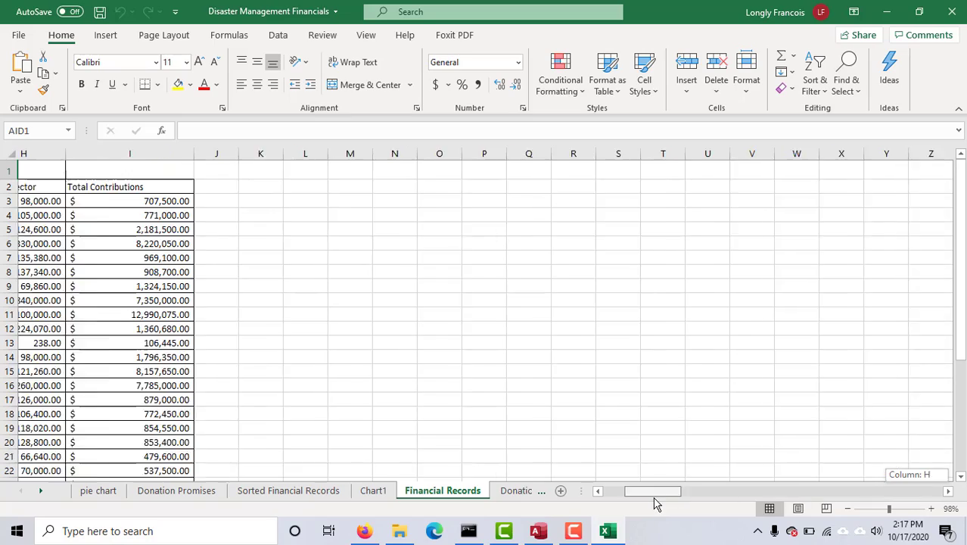
drag(743, 494, 623, 488)
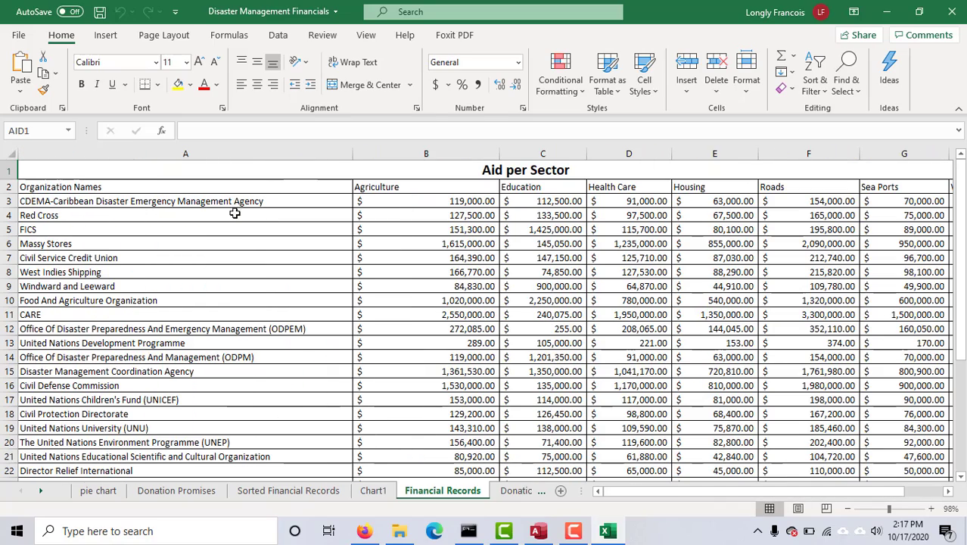
click(90, 184)
drag(249, 219, 739, 406)
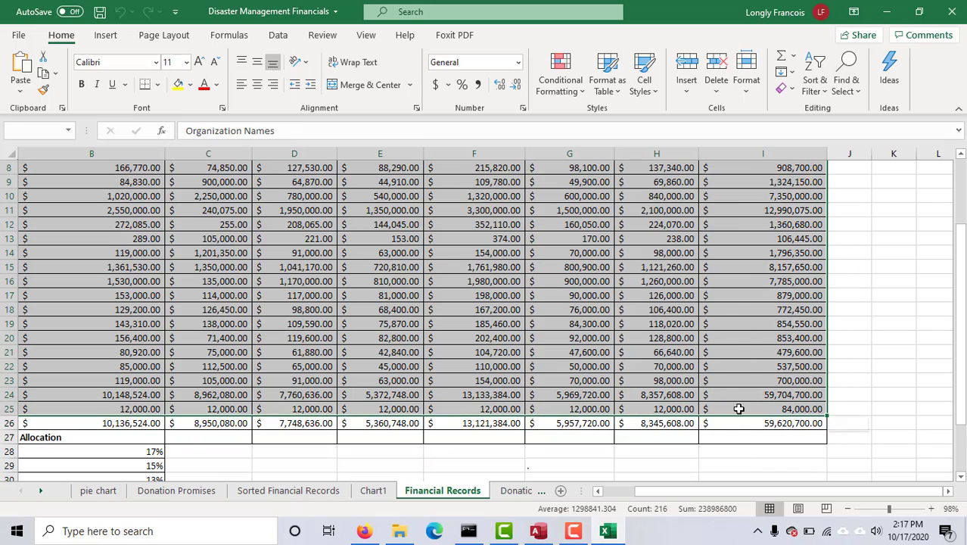
click(42, 130)
key(Return)
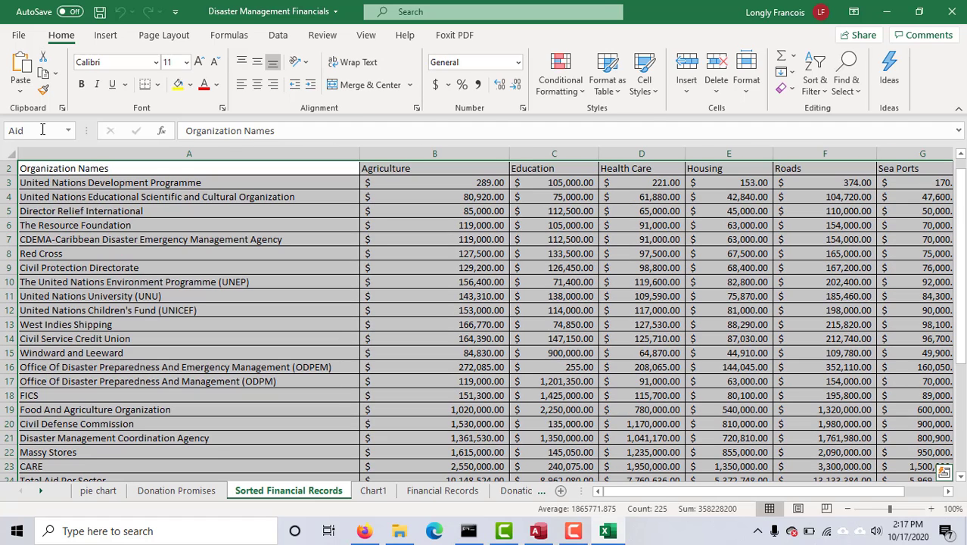
Step: Select the existing named range Aid and examine which rows it covers on the Sorted Financial Records sheet
click(427, 267)
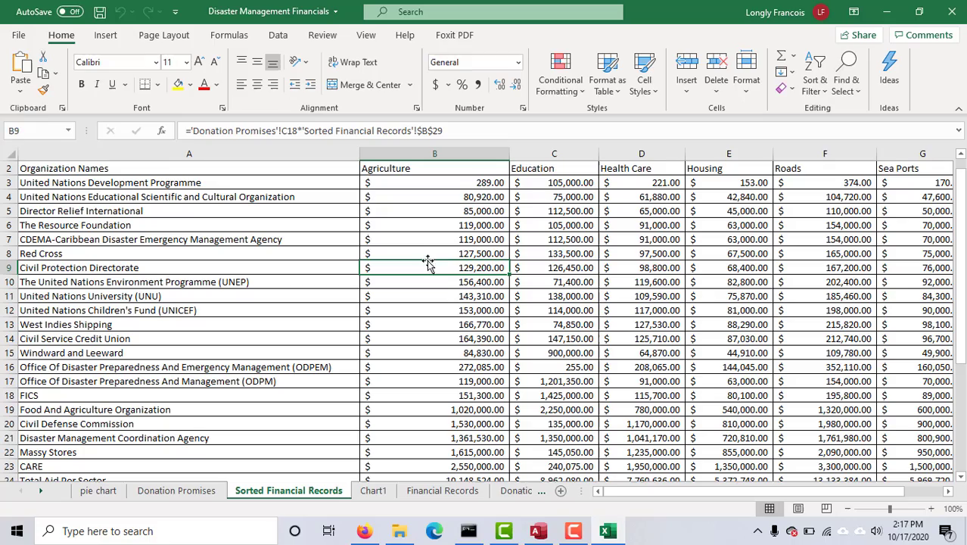
click(68, 131)
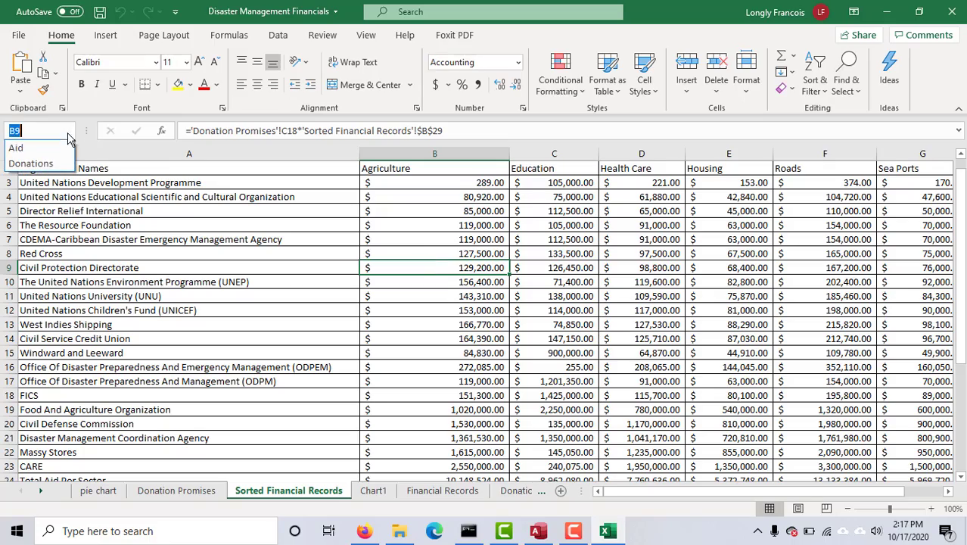
click(32, 149)
scroll(583, 305, down, 2)
scroll(583, 305, up, 3)
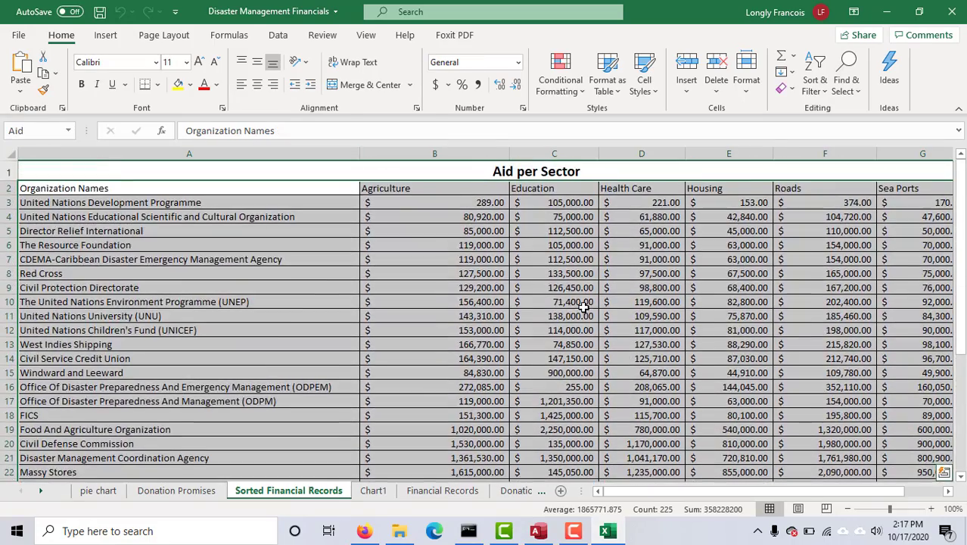
scroll(583, 306, down, 3)
scroll(562, 274, down, 3)
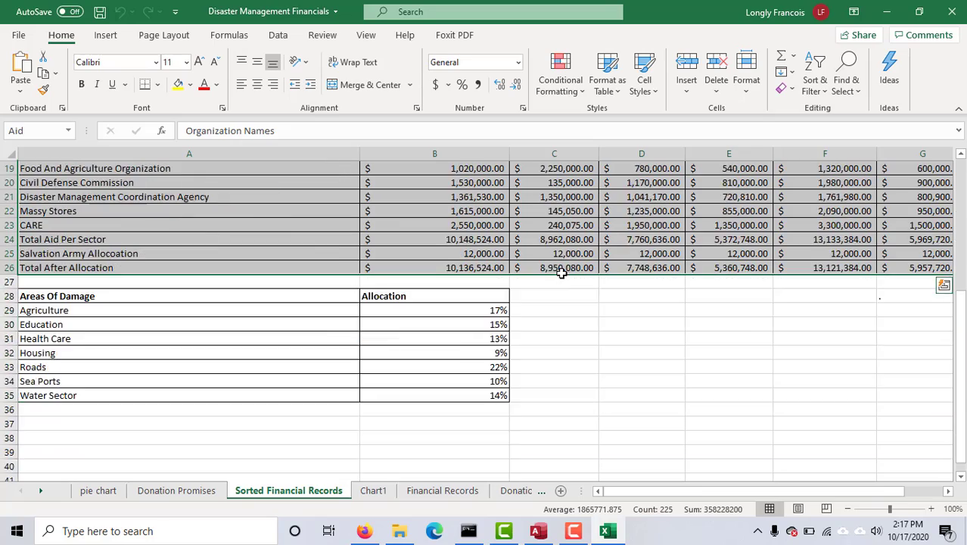
scroll(562, 274, up, 6)
click(518, 257)
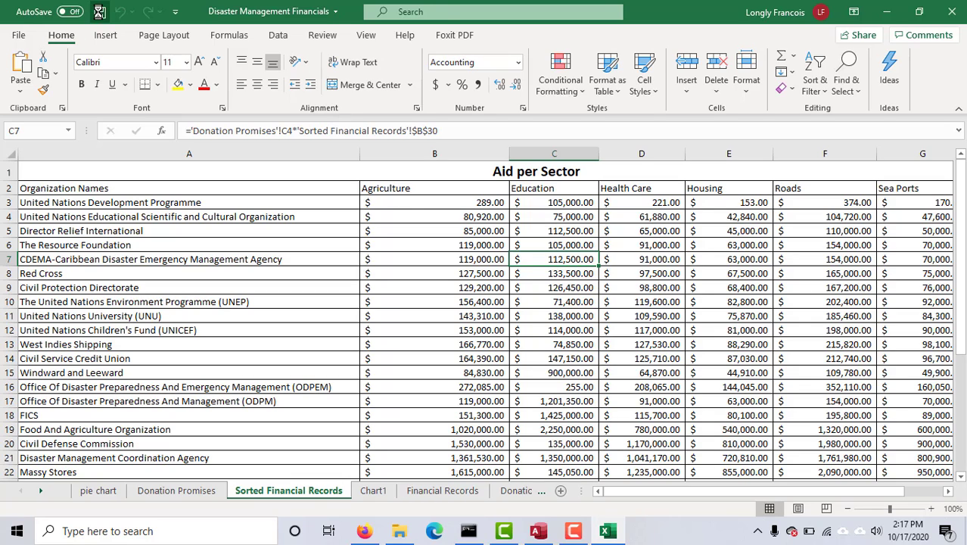
Step: Save the Disaster Management Financials workbook and switch back to Test Database in Access
click(99, 12)
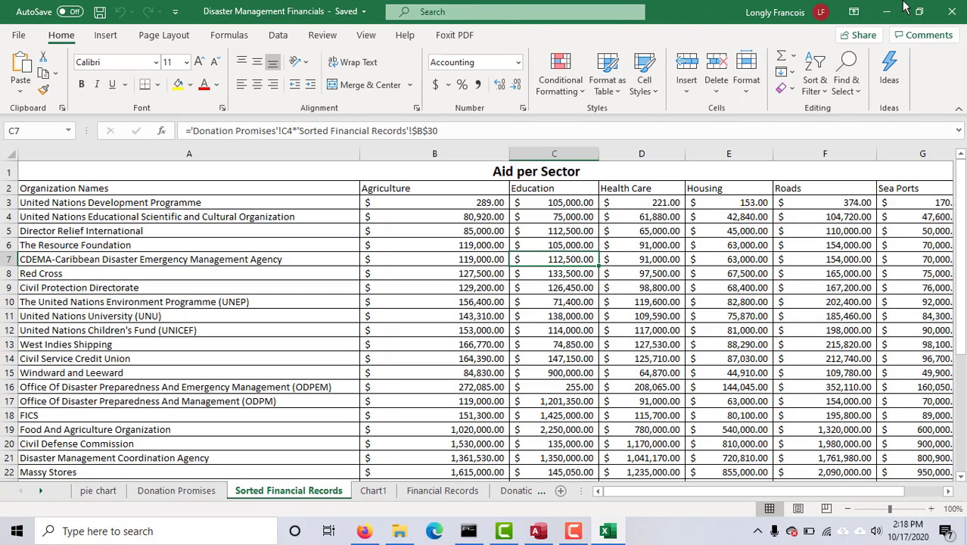
click(99, 14)
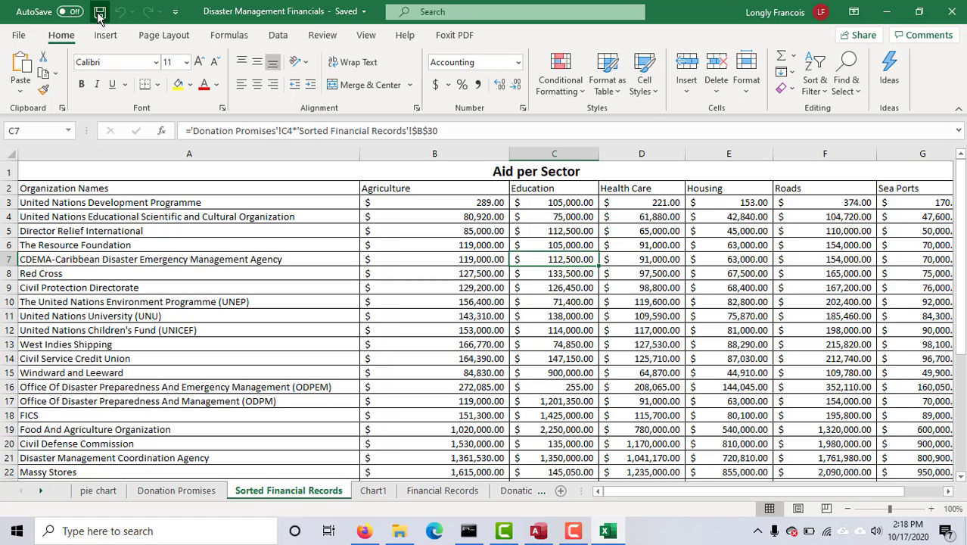
click(887, 11)
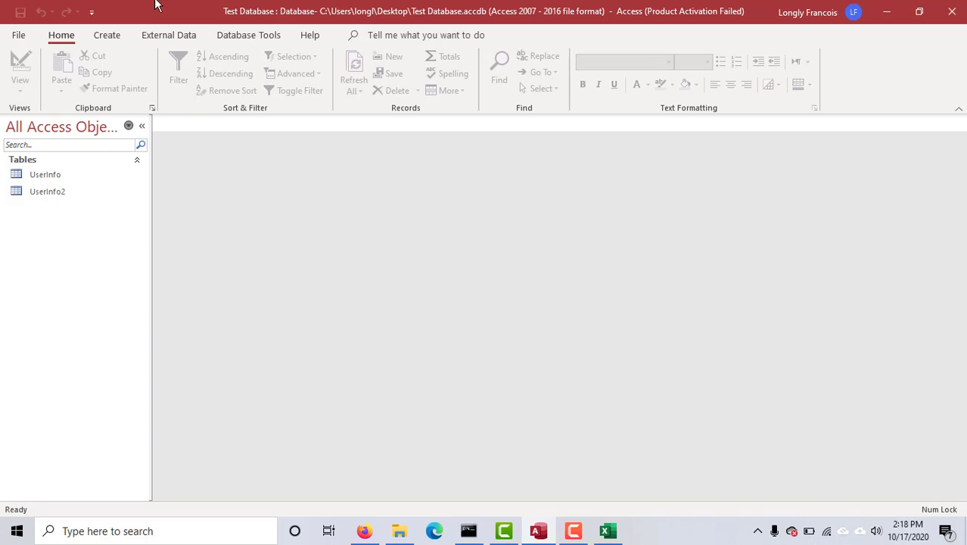
Step: Start an external data import from an Excel file and browse for the source workbook
click(166, 38)
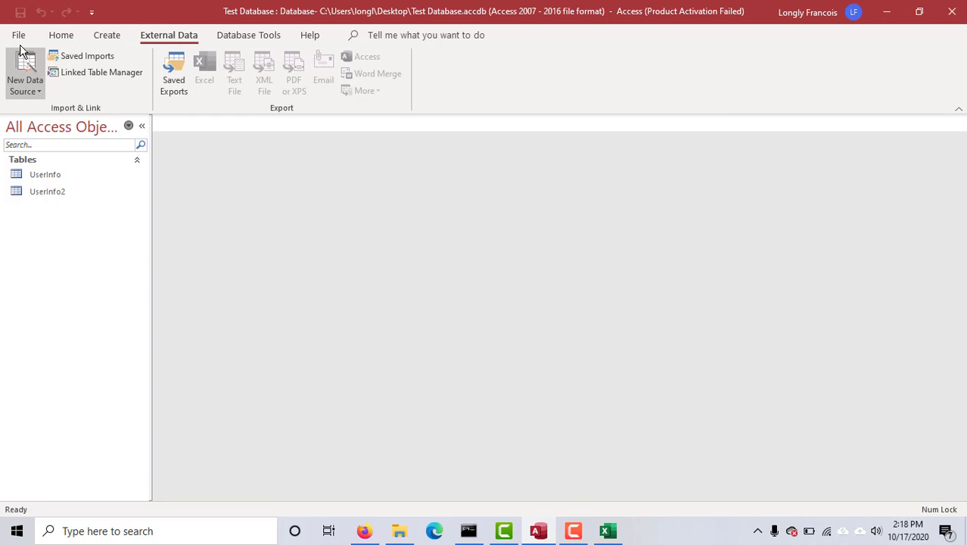
click(39, 90)
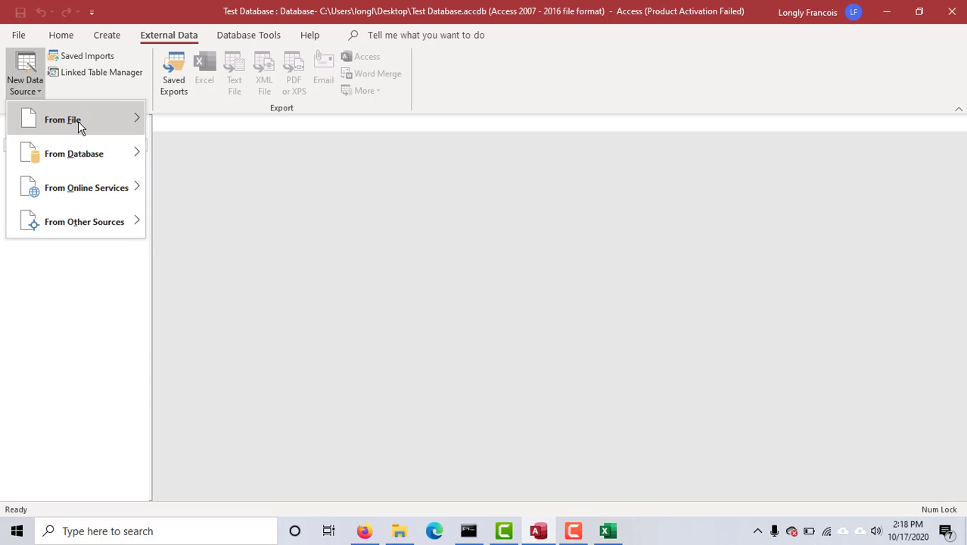
mouse_move(116, 123)
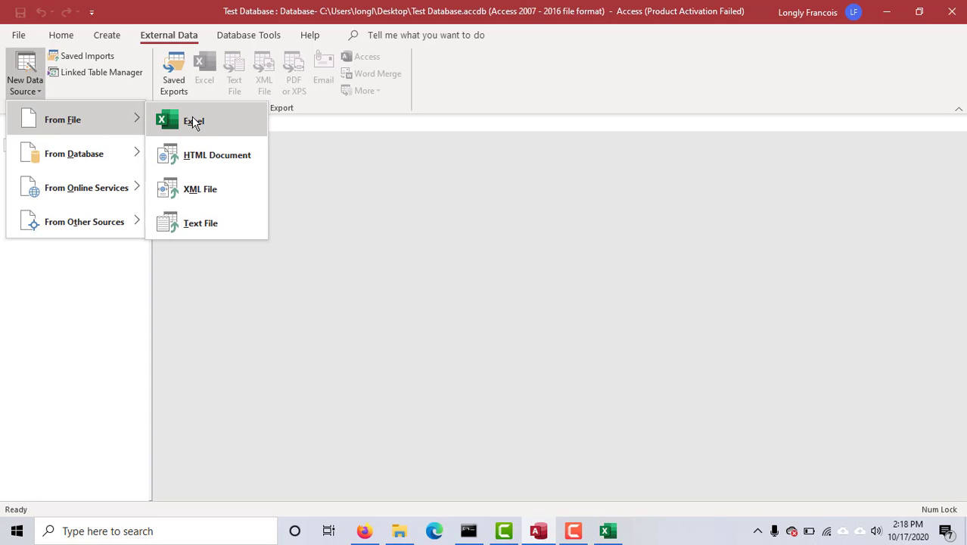
click(194, 123)
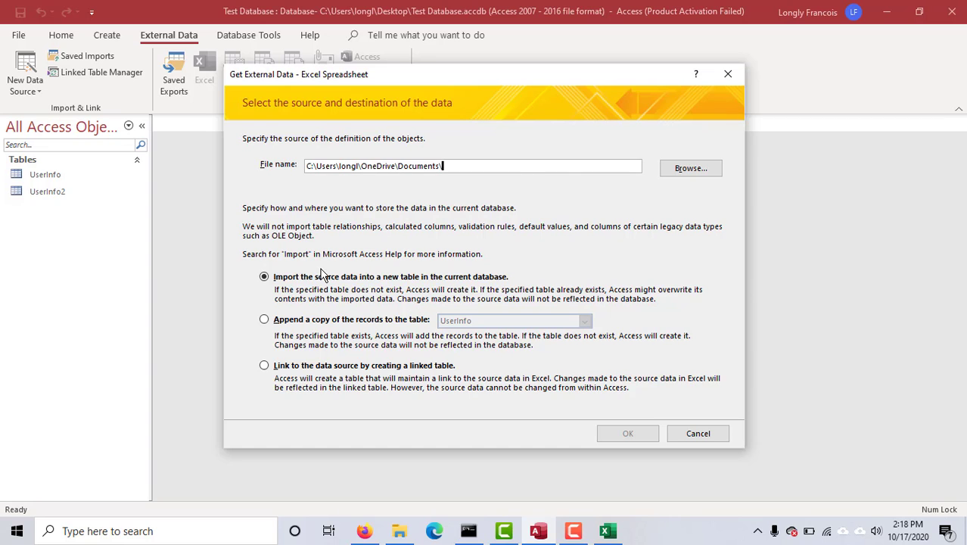
click(690, 172)
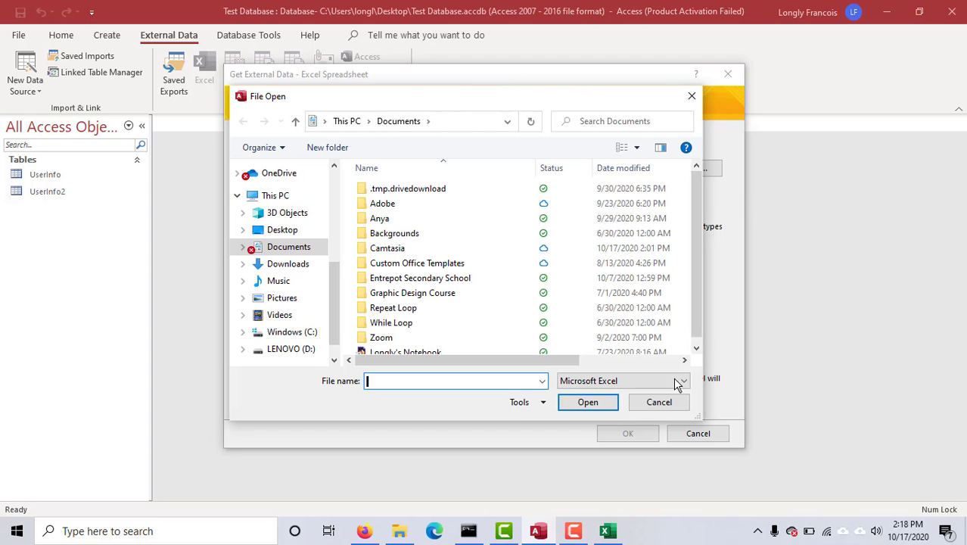
click(573, 531)
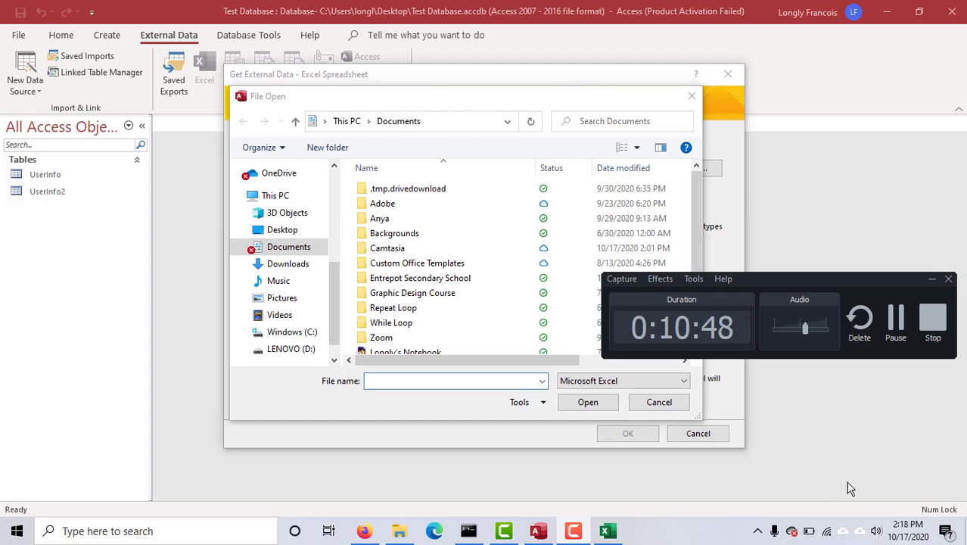
click(897, 318)
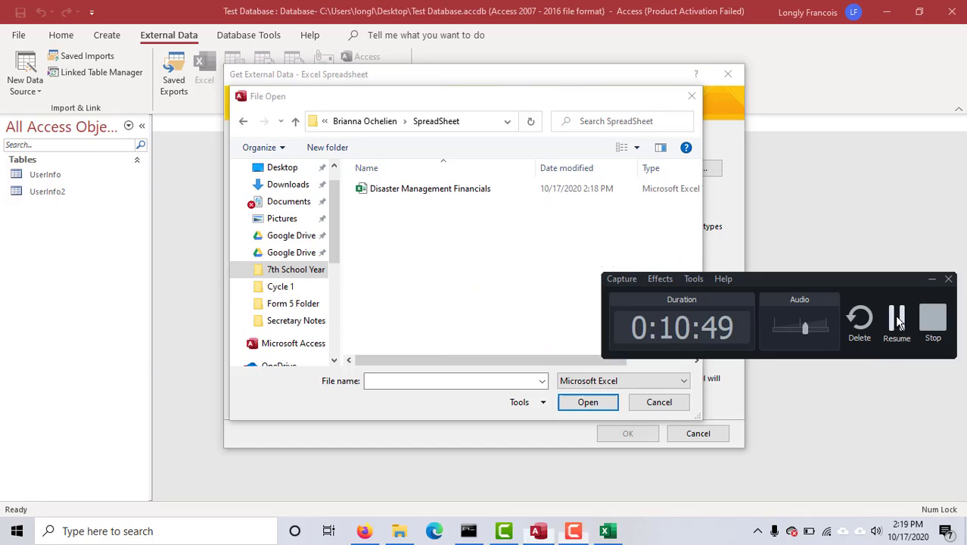
click(897, 320)
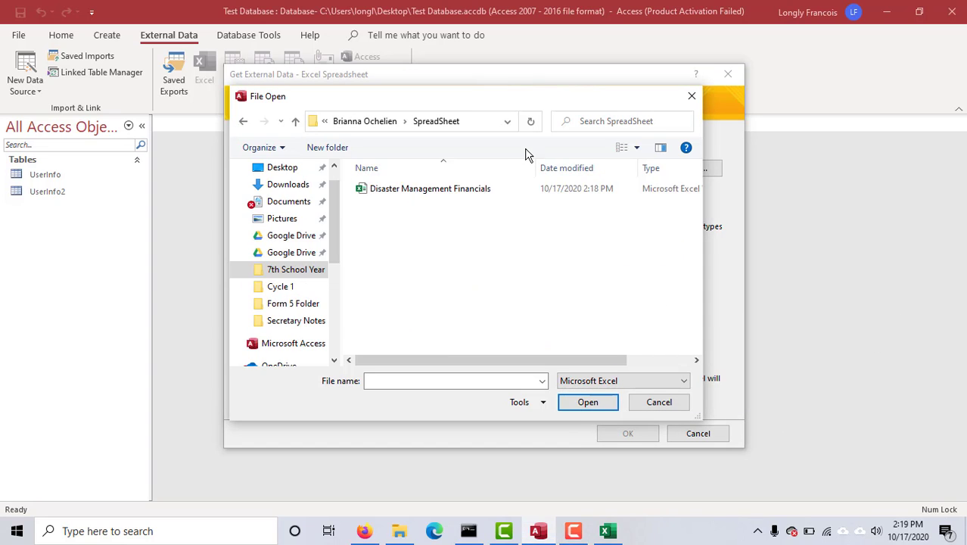
Step: Choose Disaster Management Financials as the source for a new table and allow the import wizard to open despite the security notice
click(428, 191)
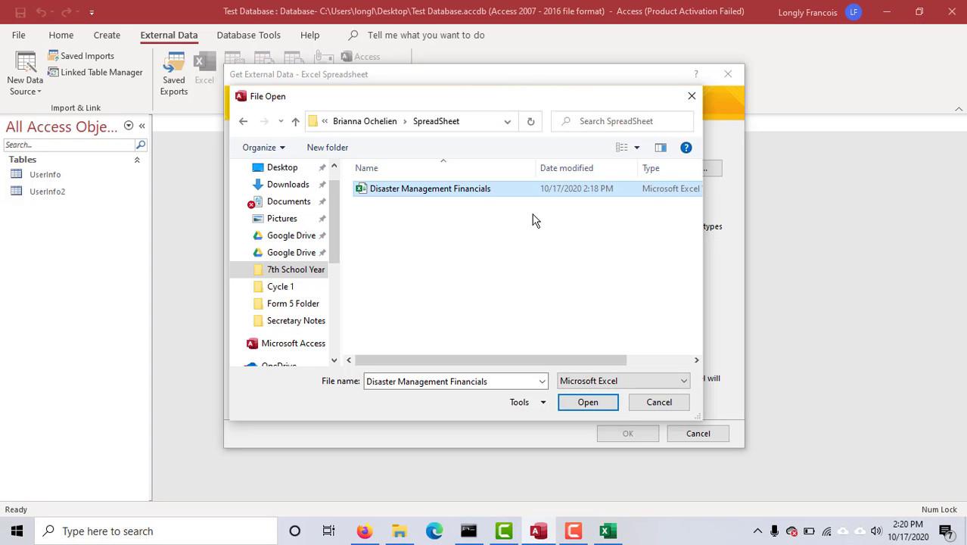
click(584, 406)
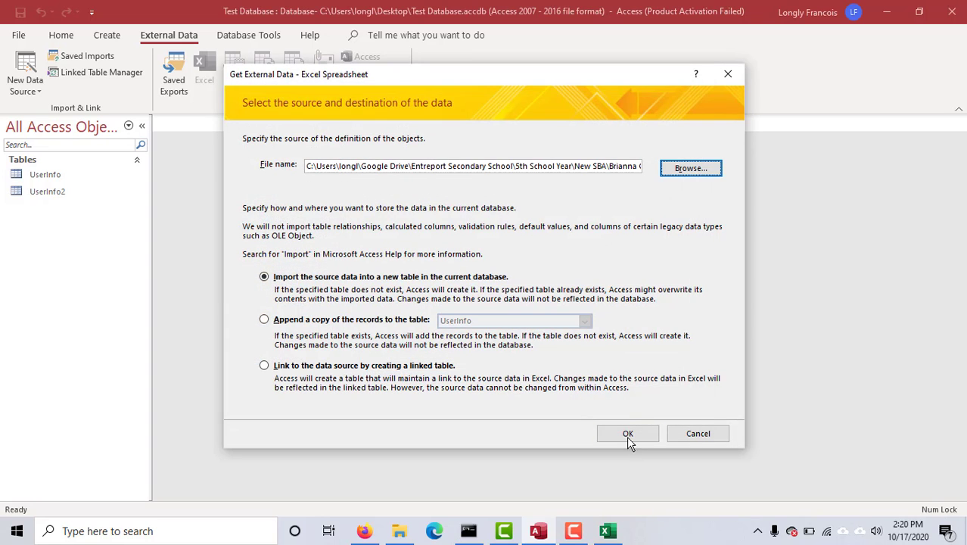
click(627, 434)
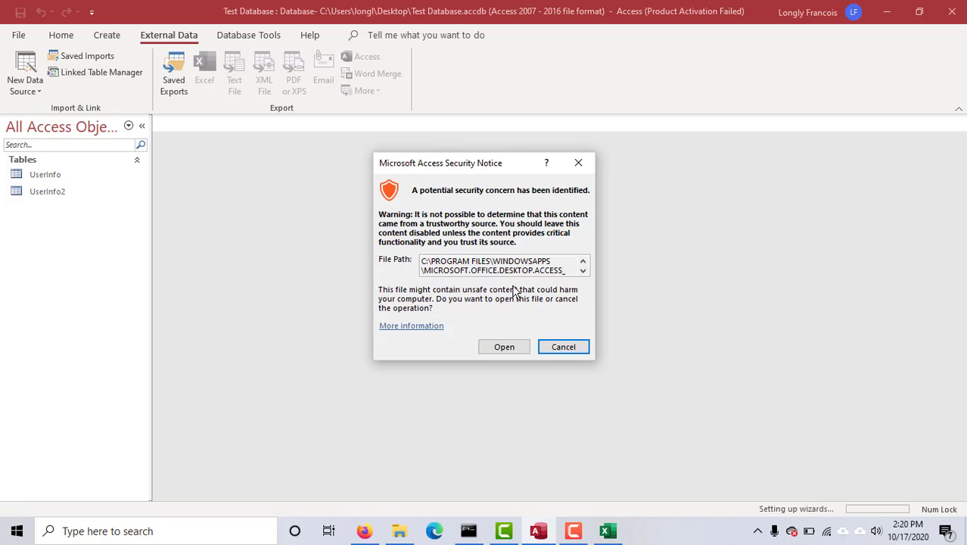
click(507, 350)
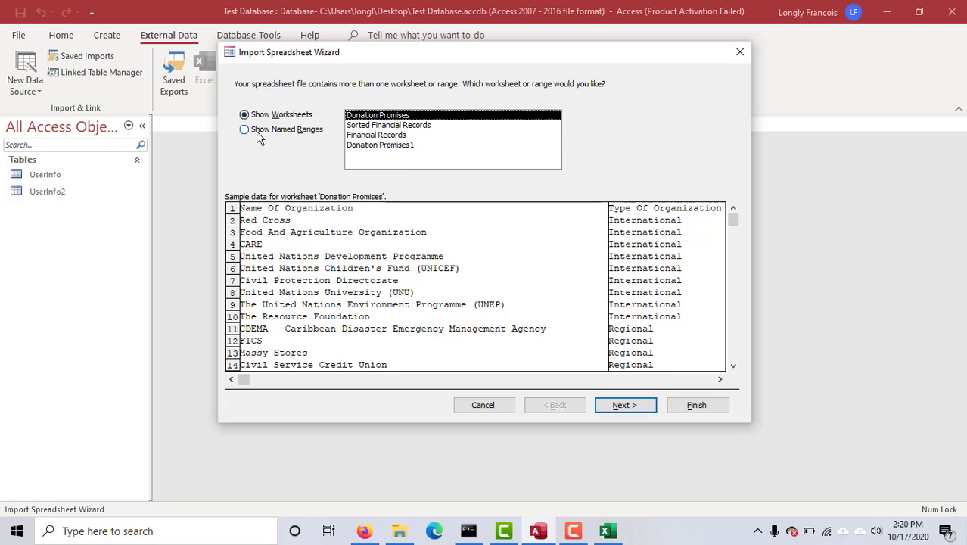
Step: Choose the named range Aid as the import source and keep its first row as column headings
click(244, 129)
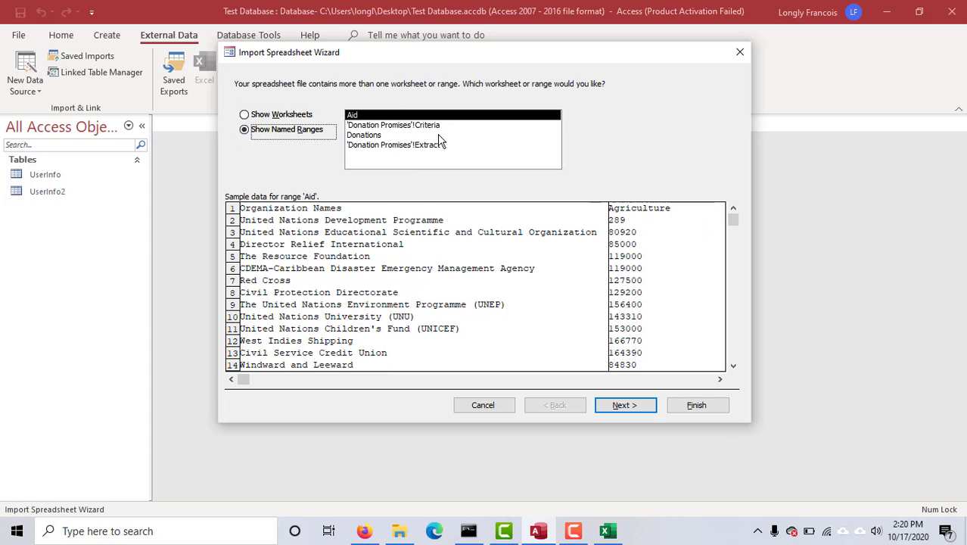
click(368, 126)
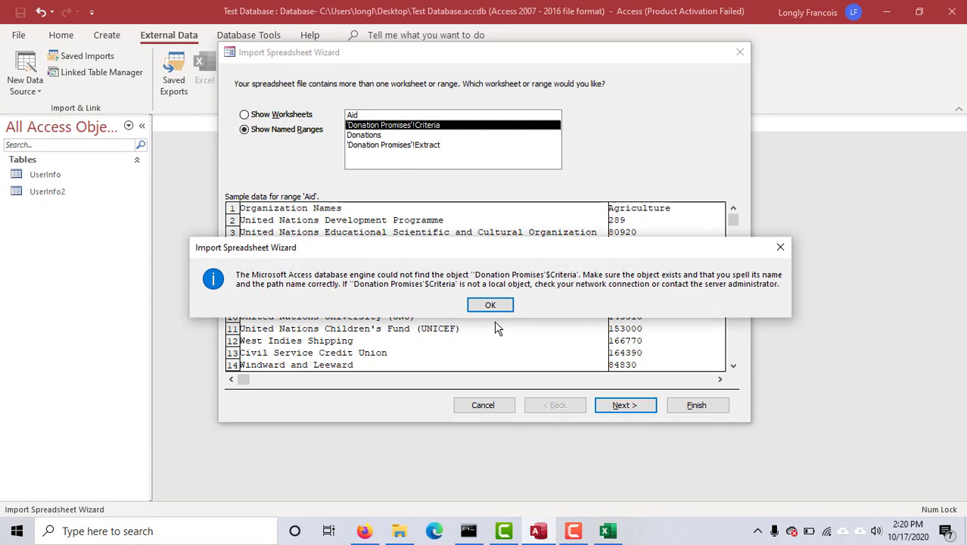
click(491, 305)
click(371, 135)
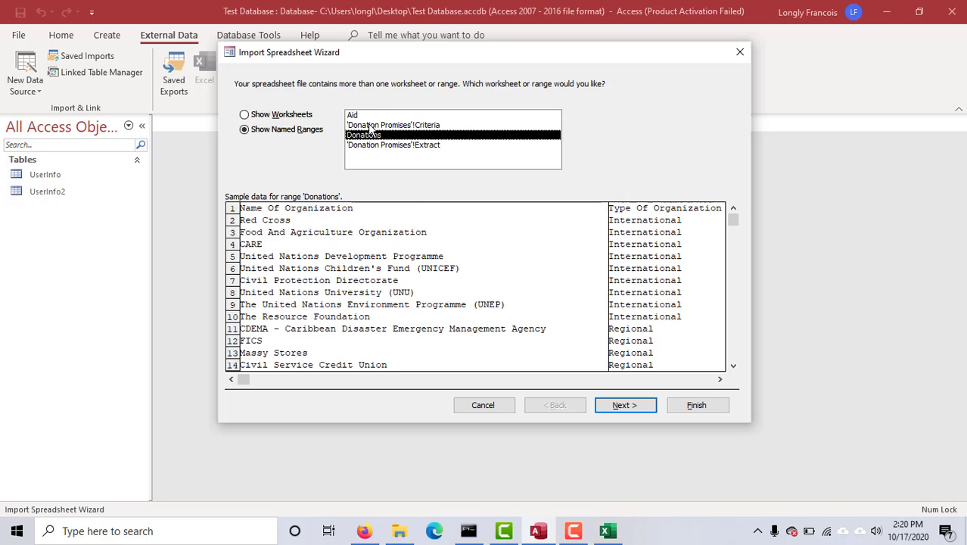
click(361, 115)
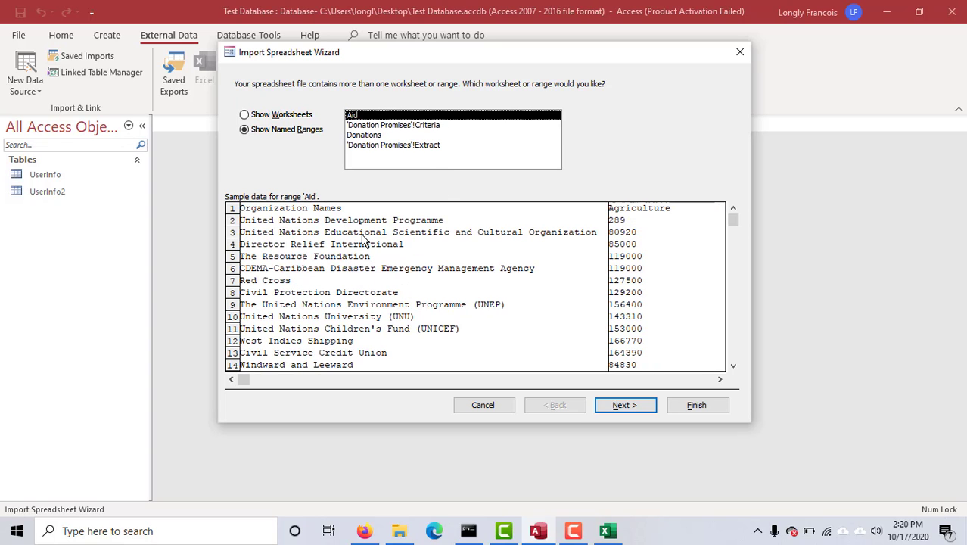
click(622, 405)
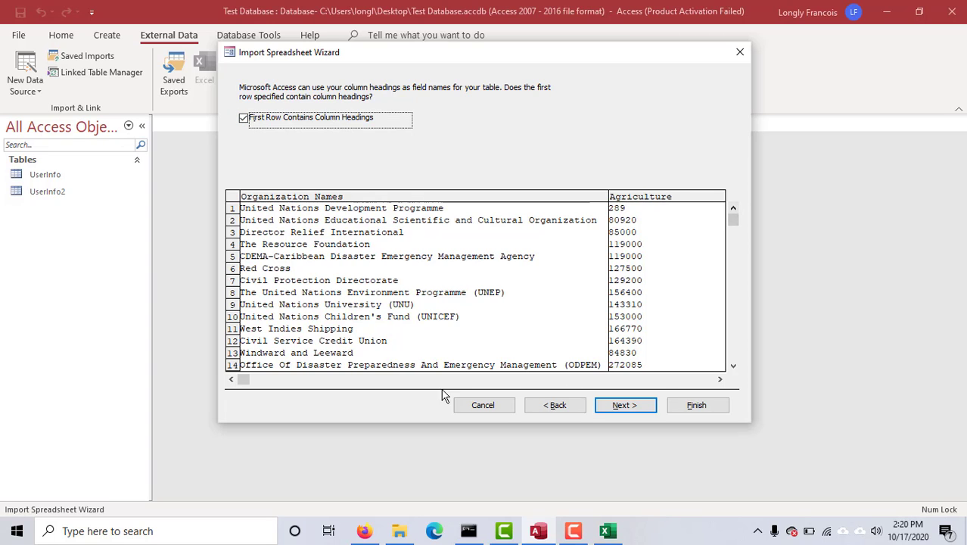
drag(255, 380, 467, 401)
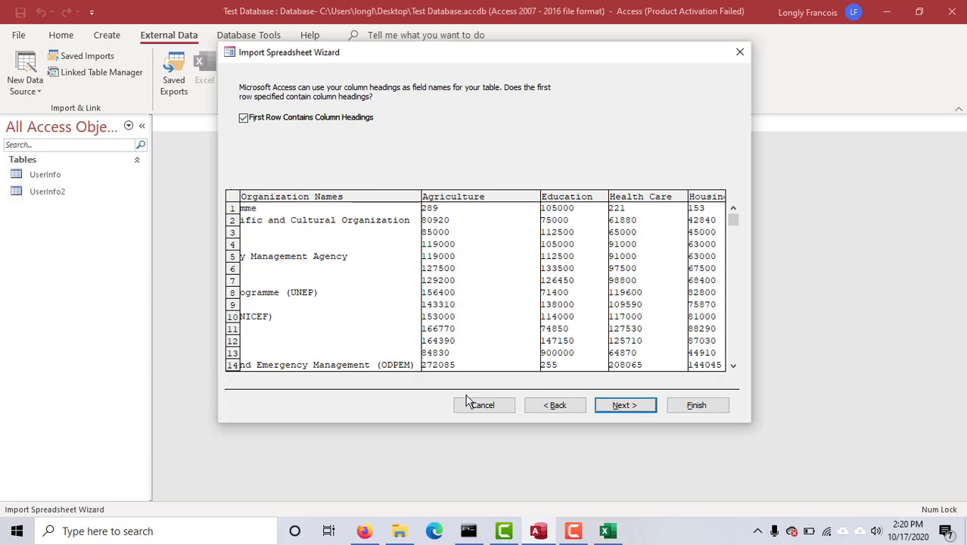
click(622, 407)
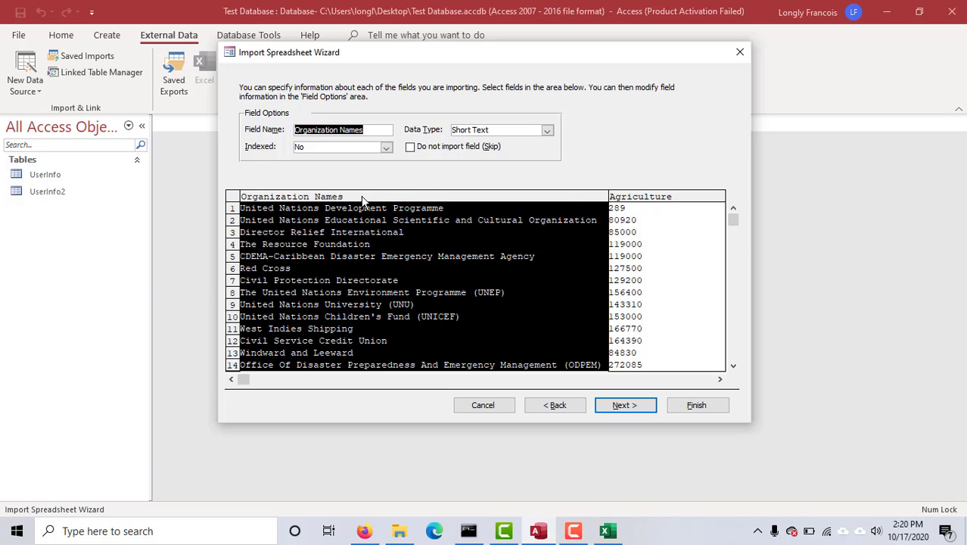
Step: Examine the import data type of each Aid field from Agriculture through Total Contributions
click(691, 200)
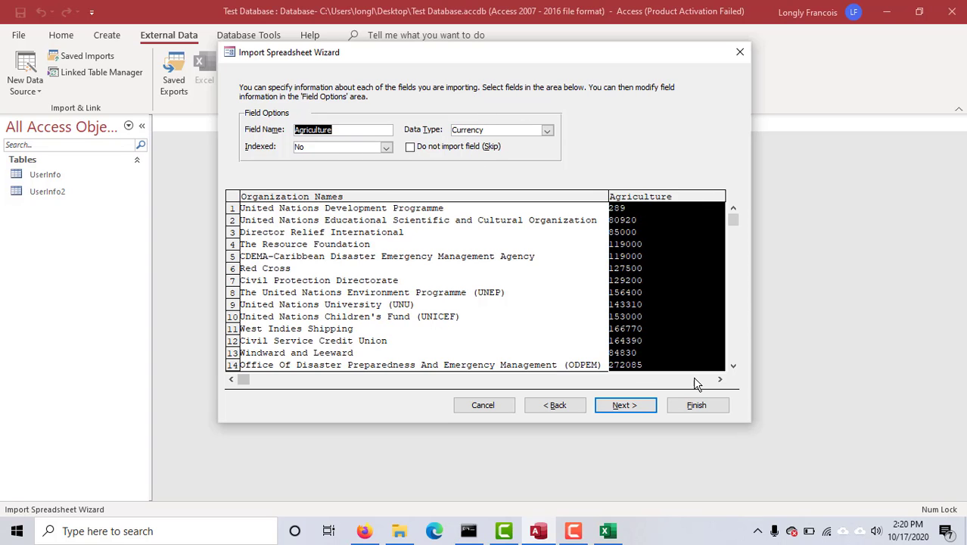
click(719, 381)
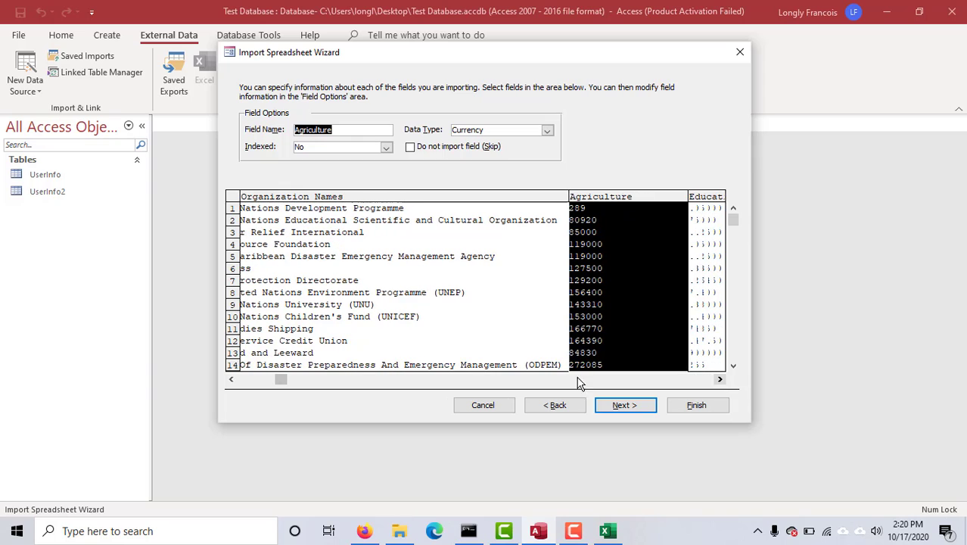
drag(282, 379, 360, 379)
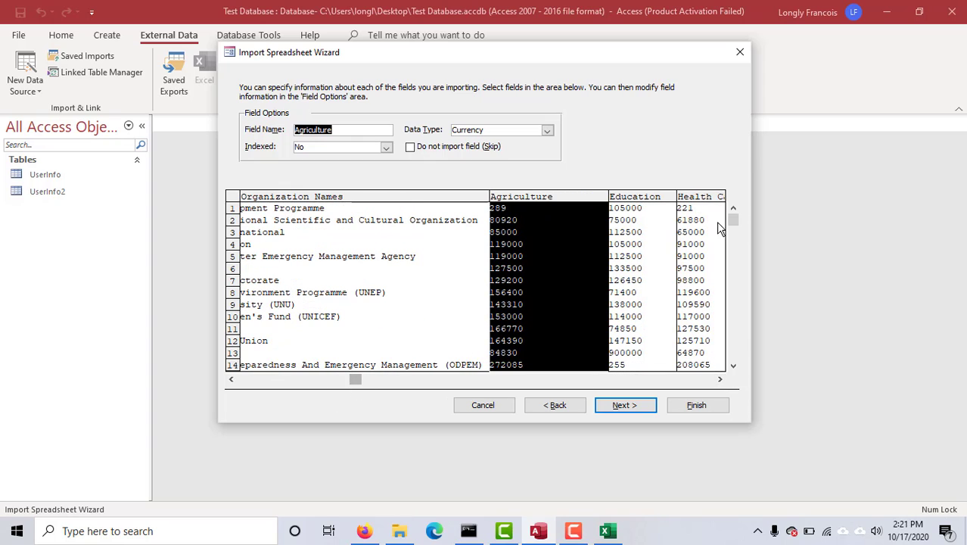
click(648, 198)
click(698, 197)
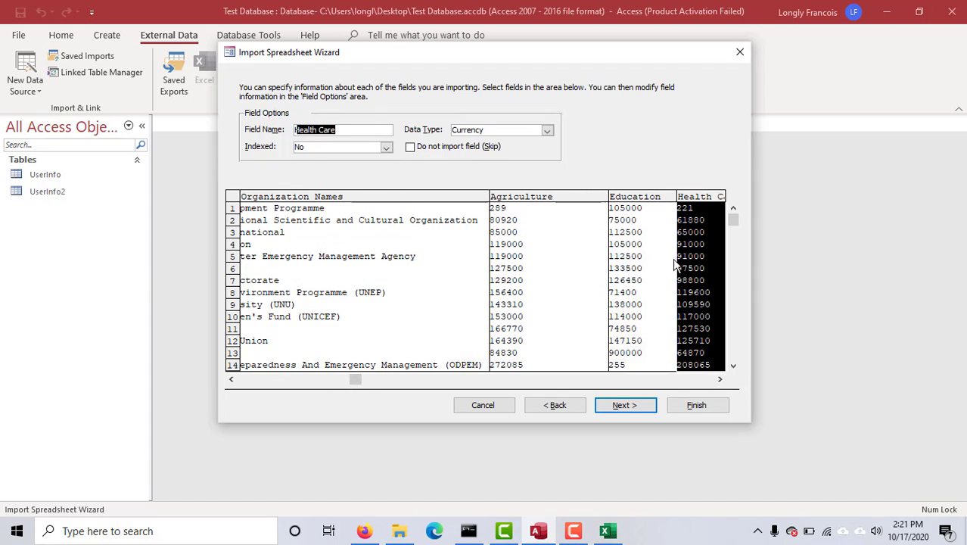
click(719, 380)
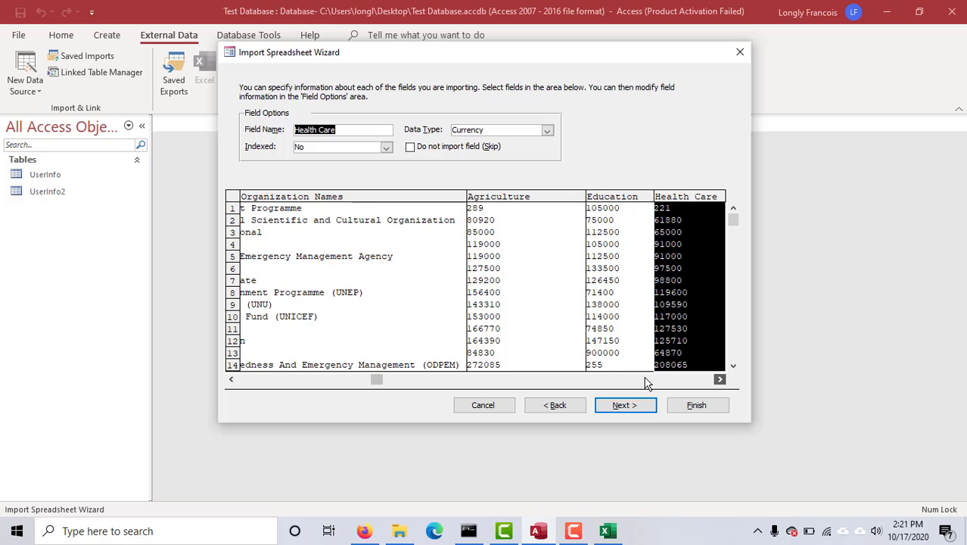
drag(425, 378, 594, 389)
click(529, 197)
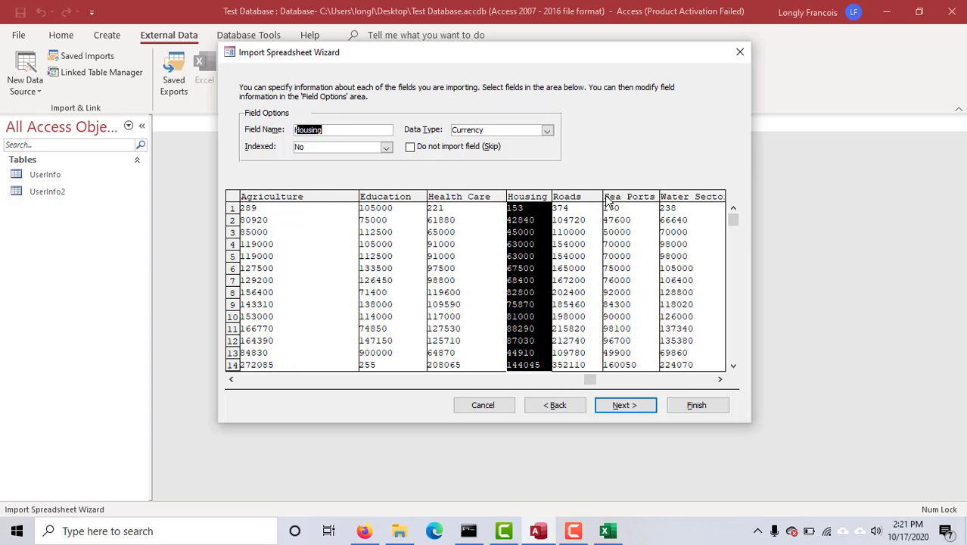
click(597, 197)
click(636, 198)
click(686, 206)
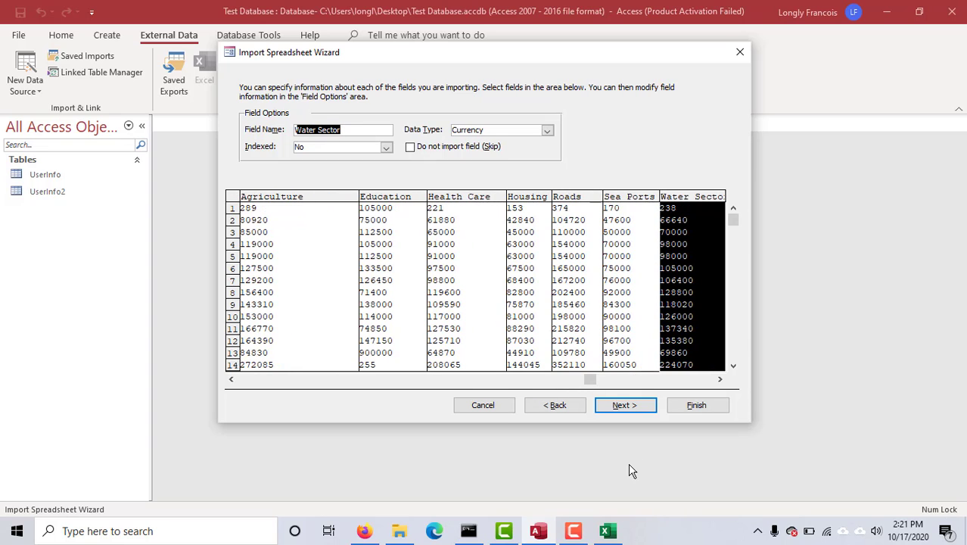
drag(591, 379, 666, 389)
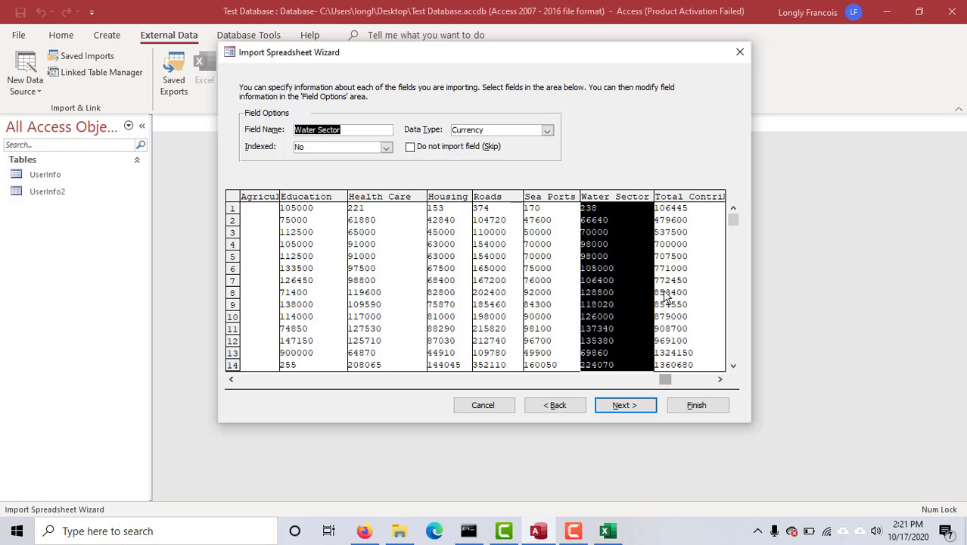
click(682, 198)
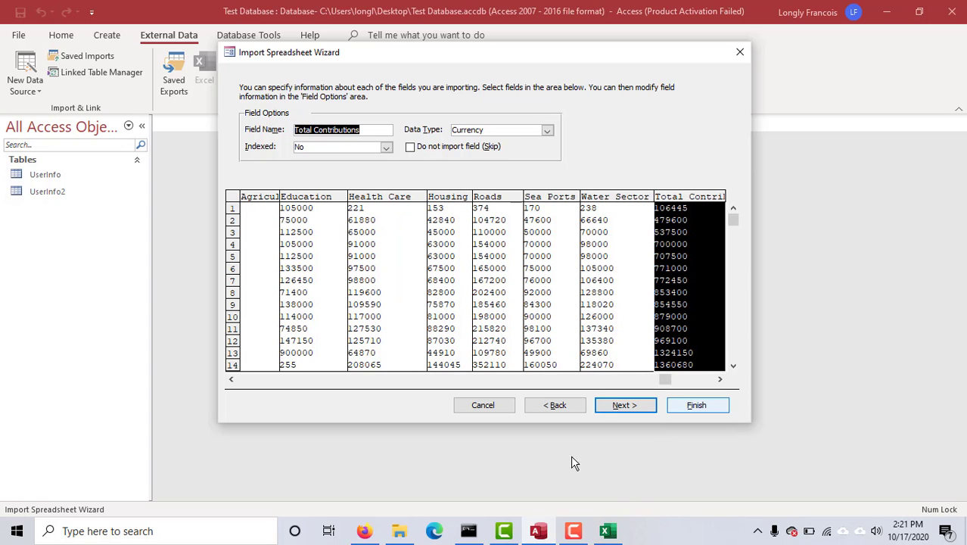
Step: Accept the field options and let Access add the primary key to the new table
click(619, 406)
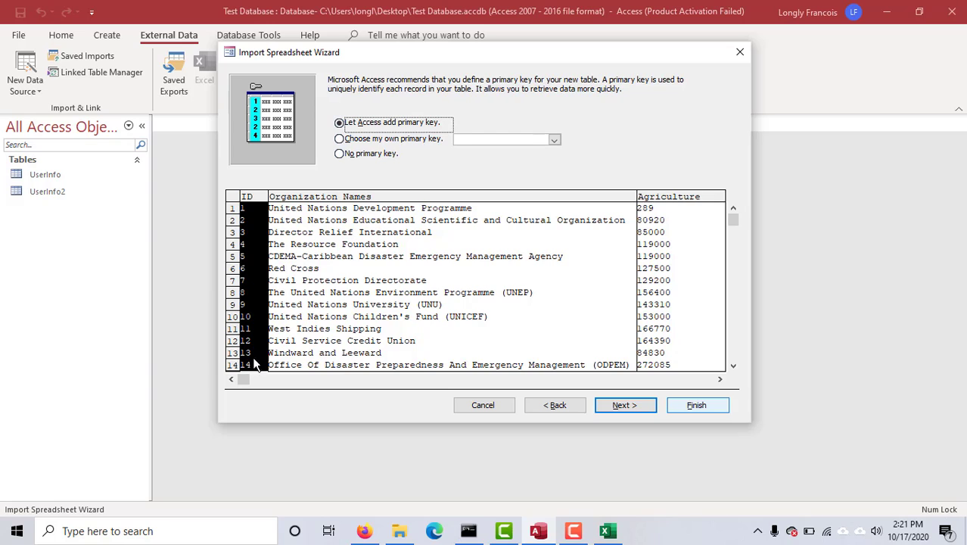
click(625, 407)
click(623, 409)
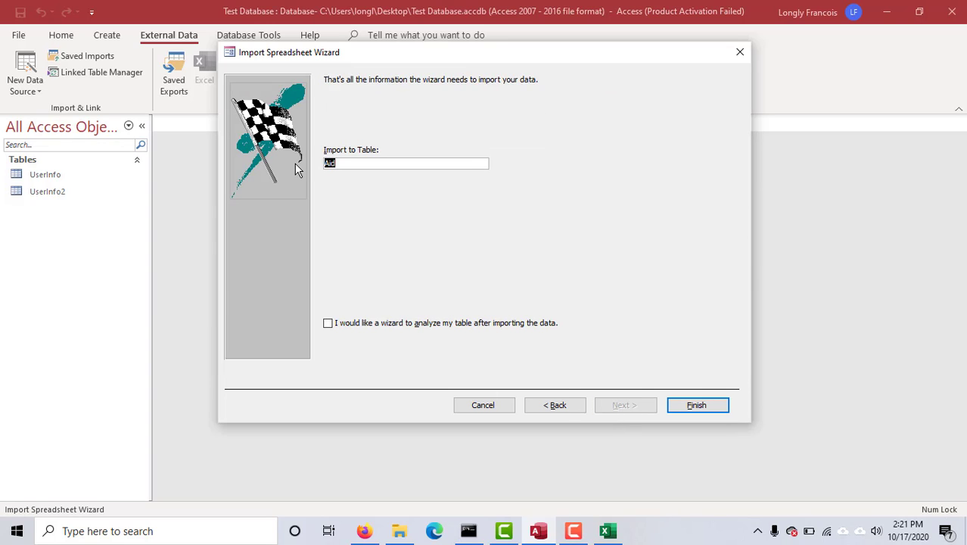
Step: Name the destination table Aid Per Sector and finish the import without saving the import steps
key(BackSpace)
key(Caps_Lock)
text(A)
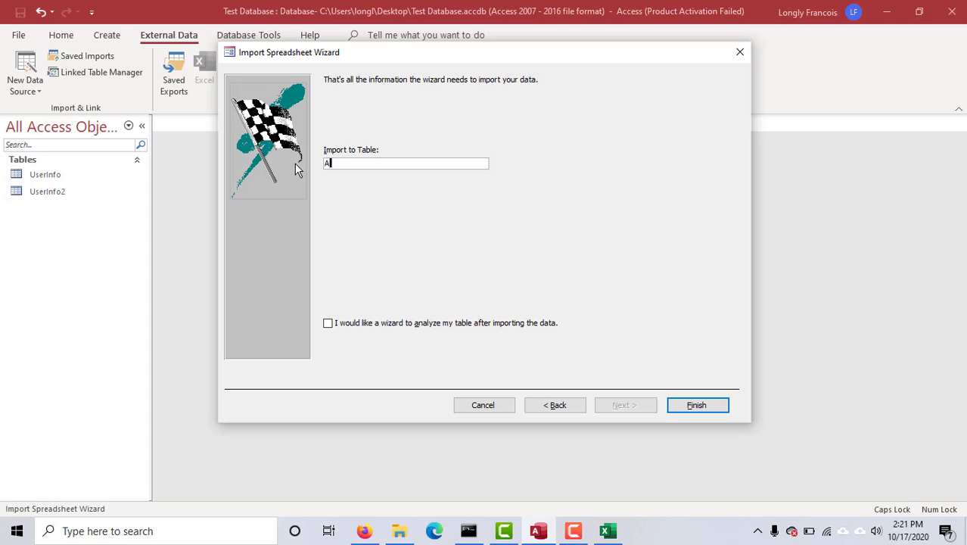
key(Caps_Lock)
text(id)
key(Caps_Lock)
text(P)
key(Caps_Lock)
text(er)
key(Caps_Lock)
text(S)
key(Caps_Lock)
text(ector)
click(723, 405)
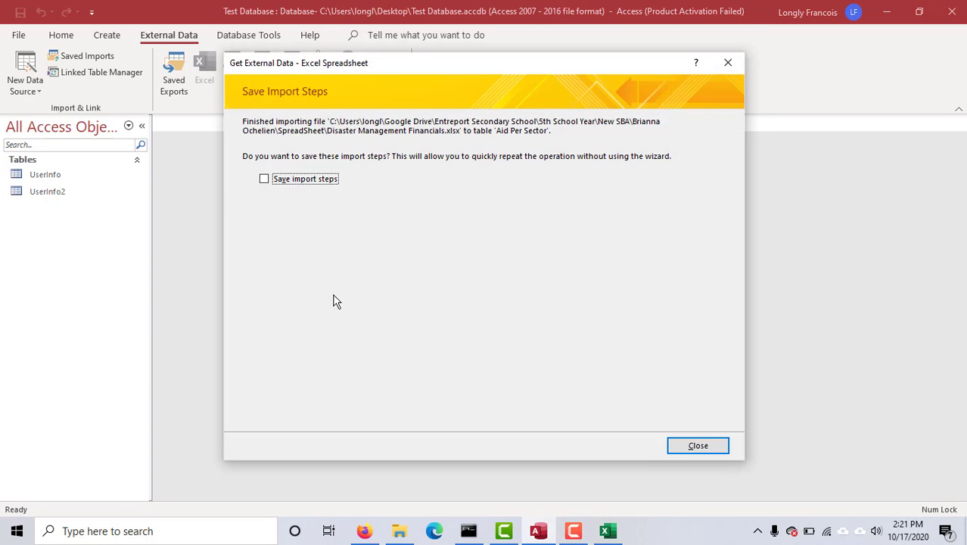
click(695, 448)
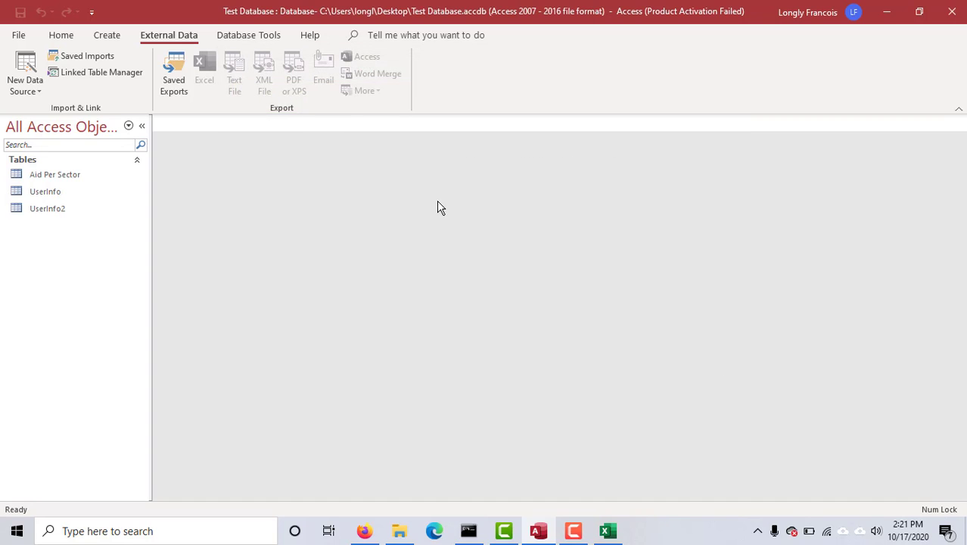
Step: Open the Aid Per Sector table and fit the Organization Names column to its contents to review the imported records
double_click(55, 175)
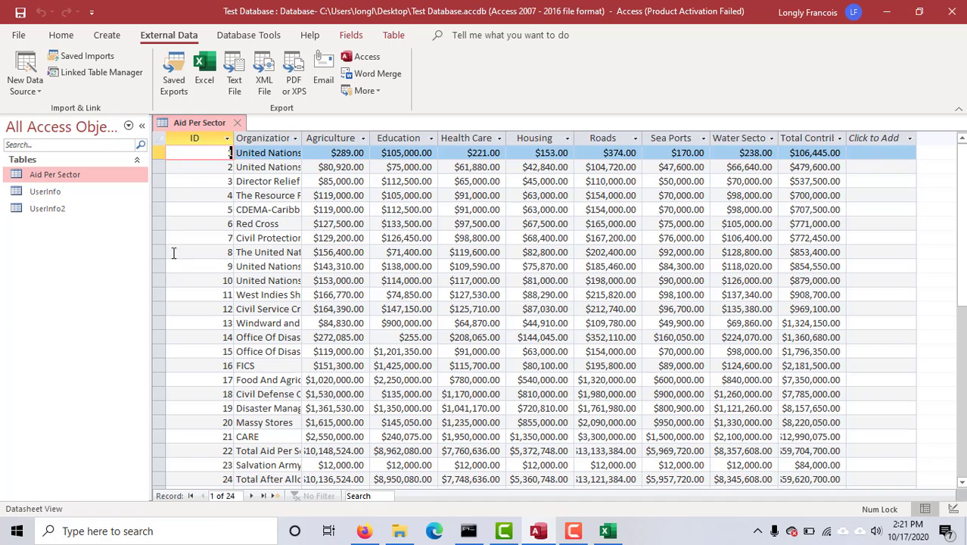
double_click(302, 138)
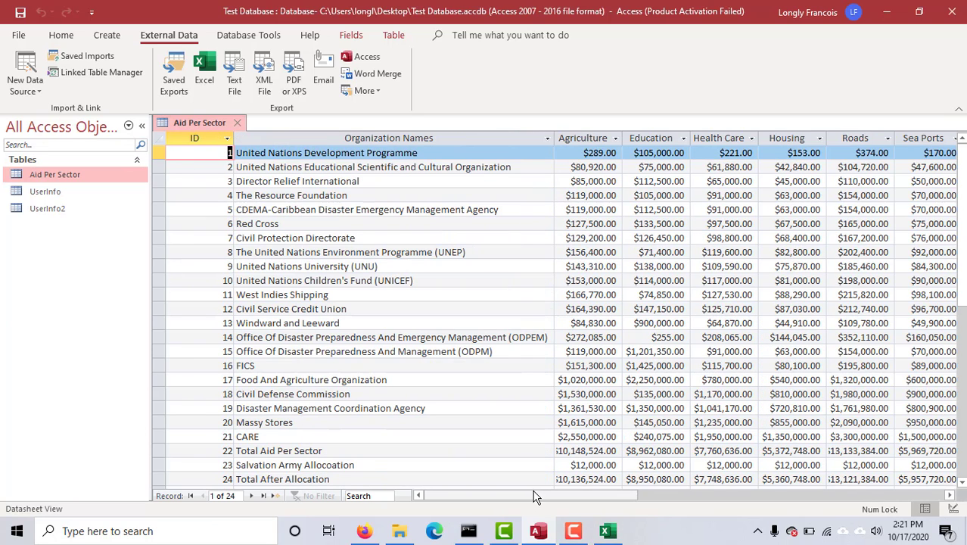
drag(538, 495, 402, 481)
click(669, 482)
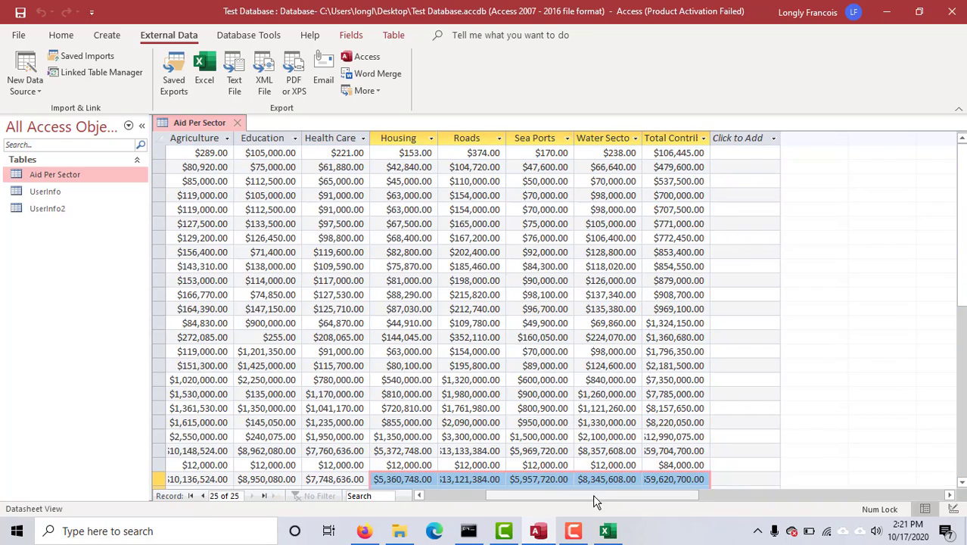
drag(603, 498, 539, 498)
scroll(582, 302, down, 1)
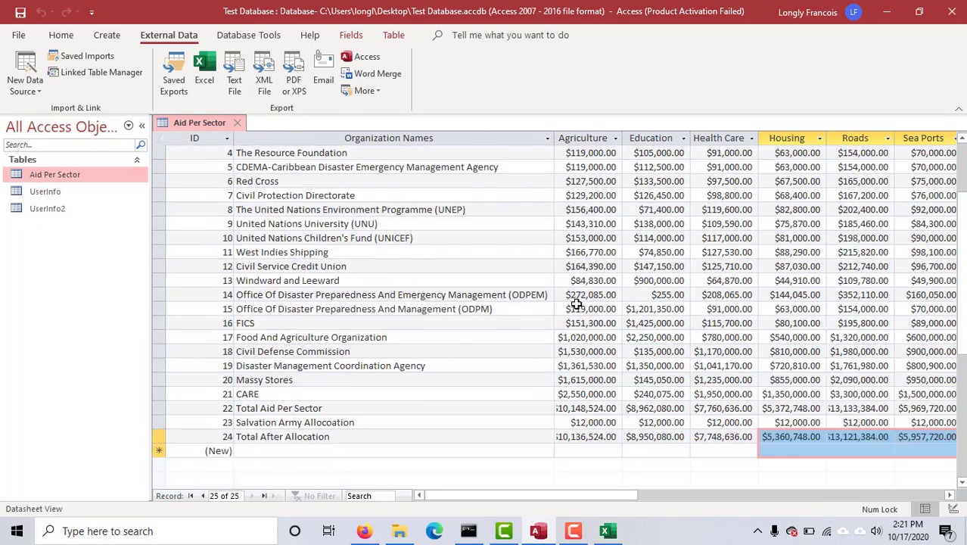
scroll(583, 309, up, 1)
drag(614, 495, 675, 495)
Step: Check the Aid Per Sector table's field names and data types in Design View, and return to Datasheet View
click(62, 35)
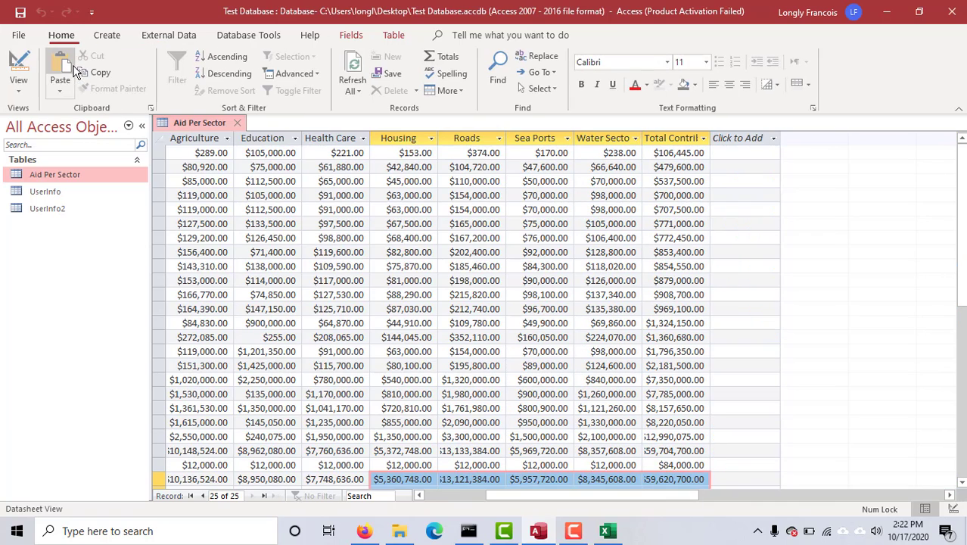
click(21, 92)
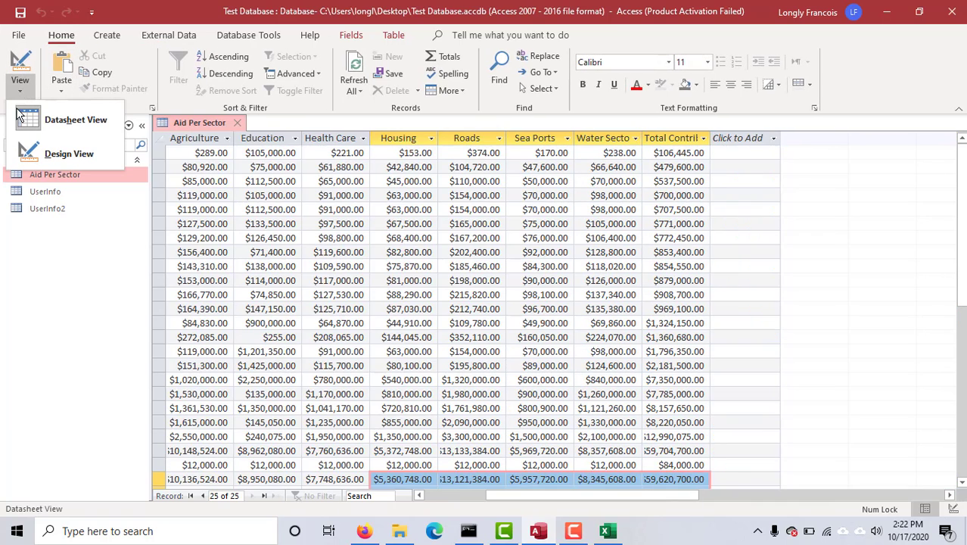
click(46, 154)
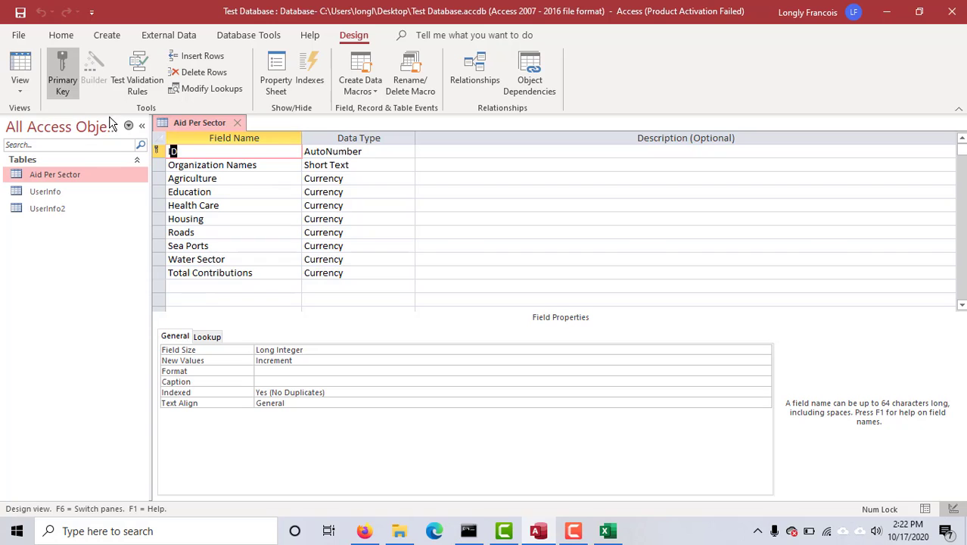
click(19, 65)
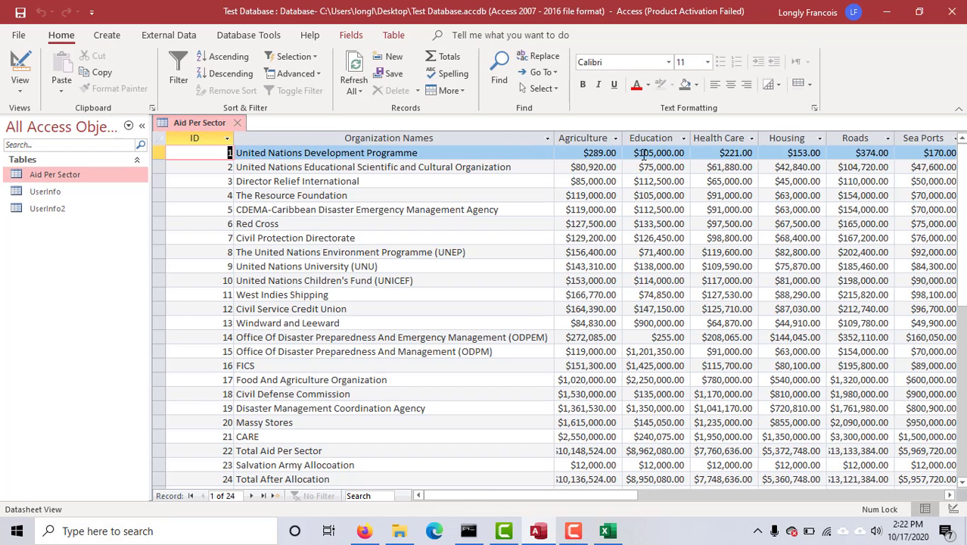